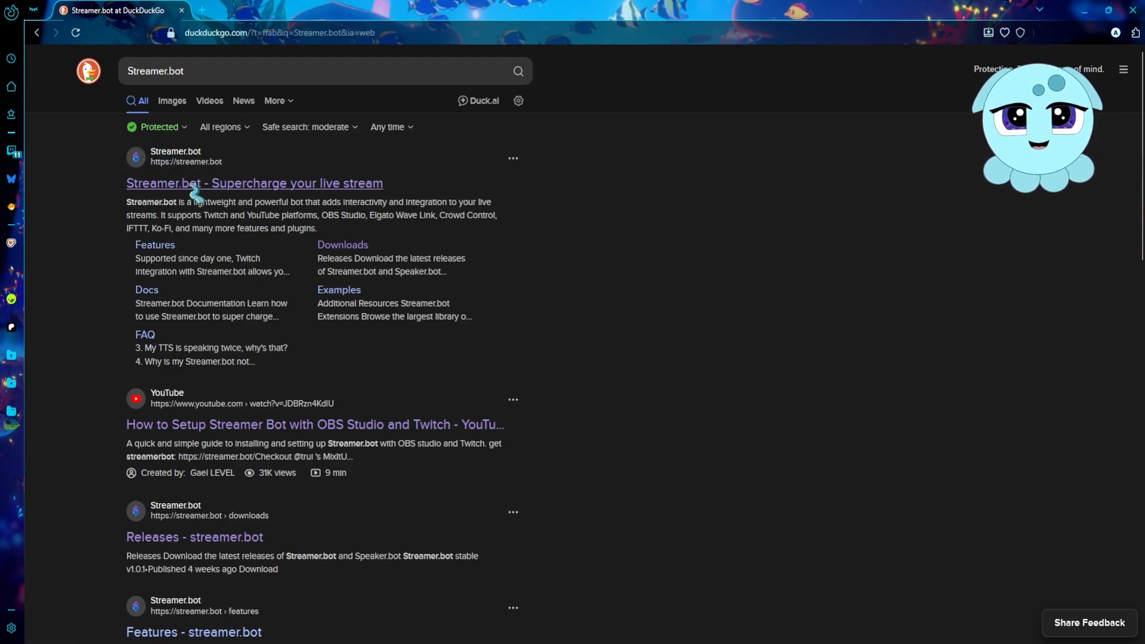
Step: Open the Streamer.bot website's releases page and download the stable Streamer.bot v1.0.1 release
click(226, 187)
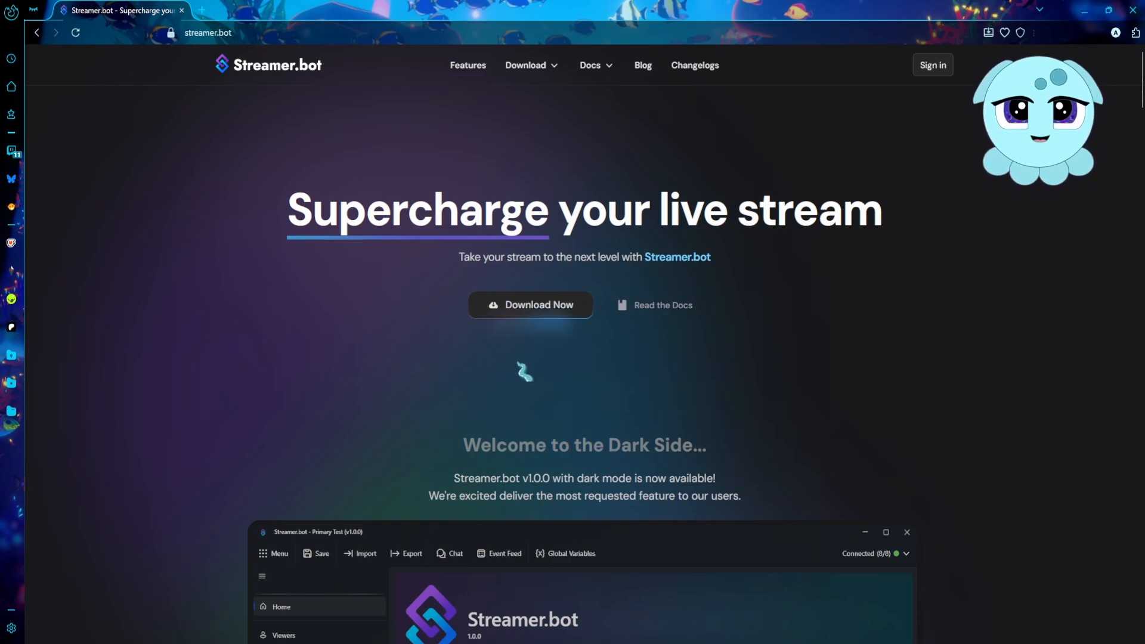
click(554, 305)
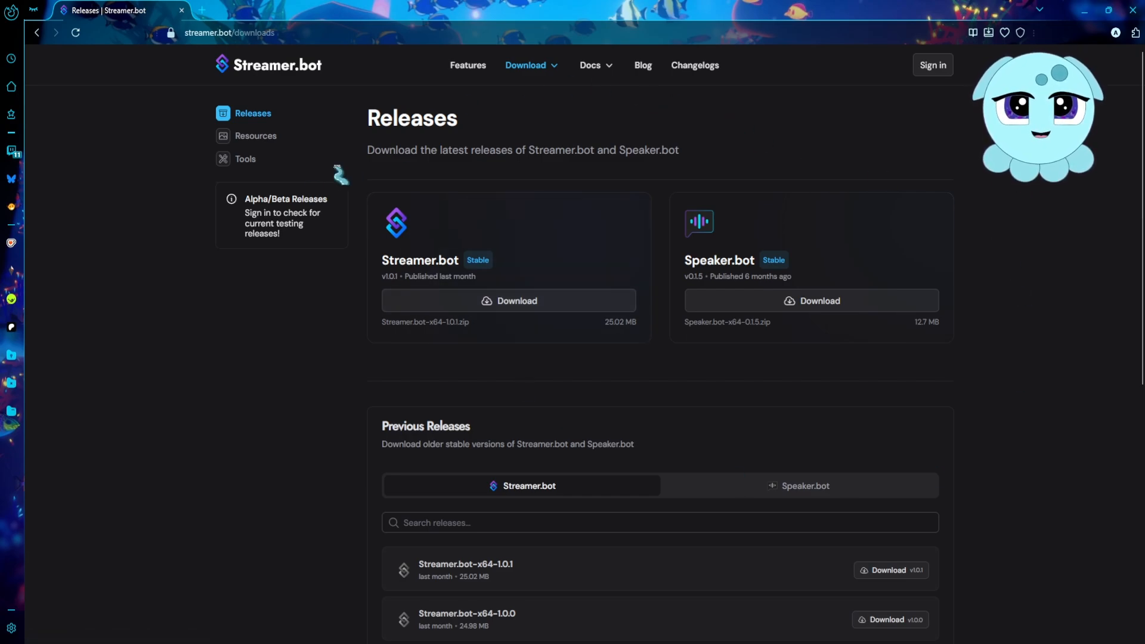
scroll(273, 431, down, 2)
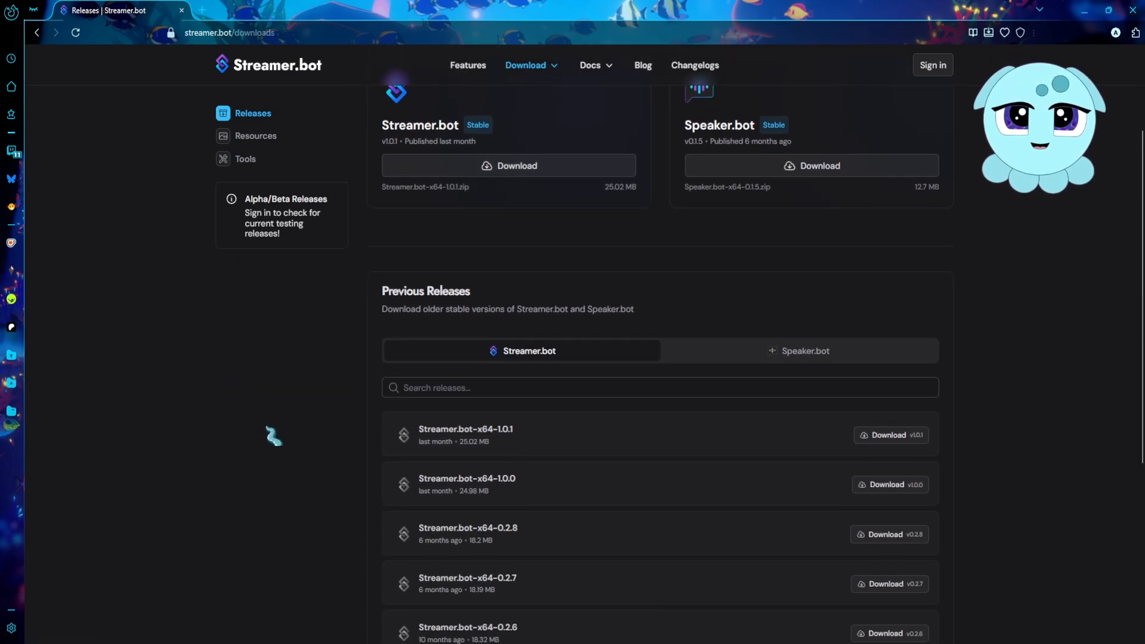
scroll(285, 461, down, 1)
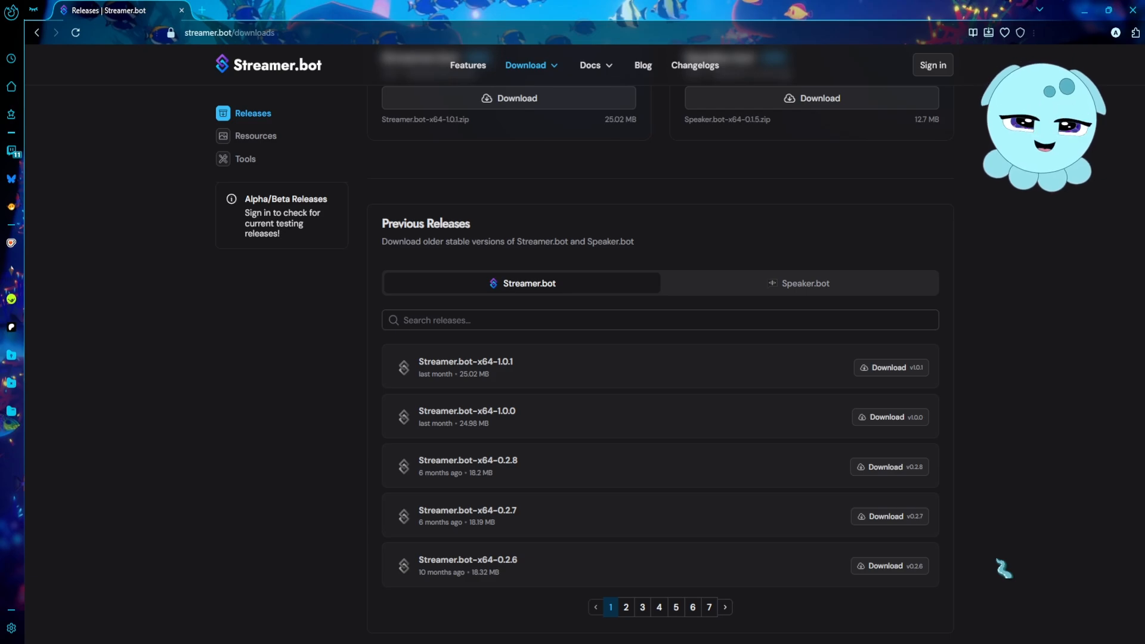
scroll(1003, 569, up, 3)
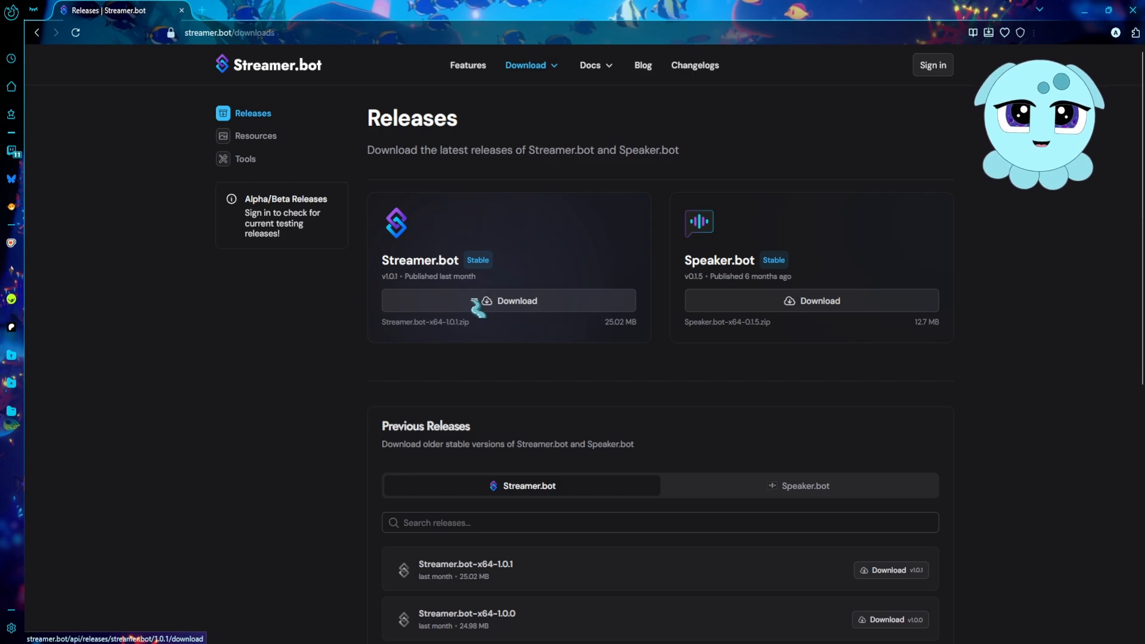
click(512, 306)
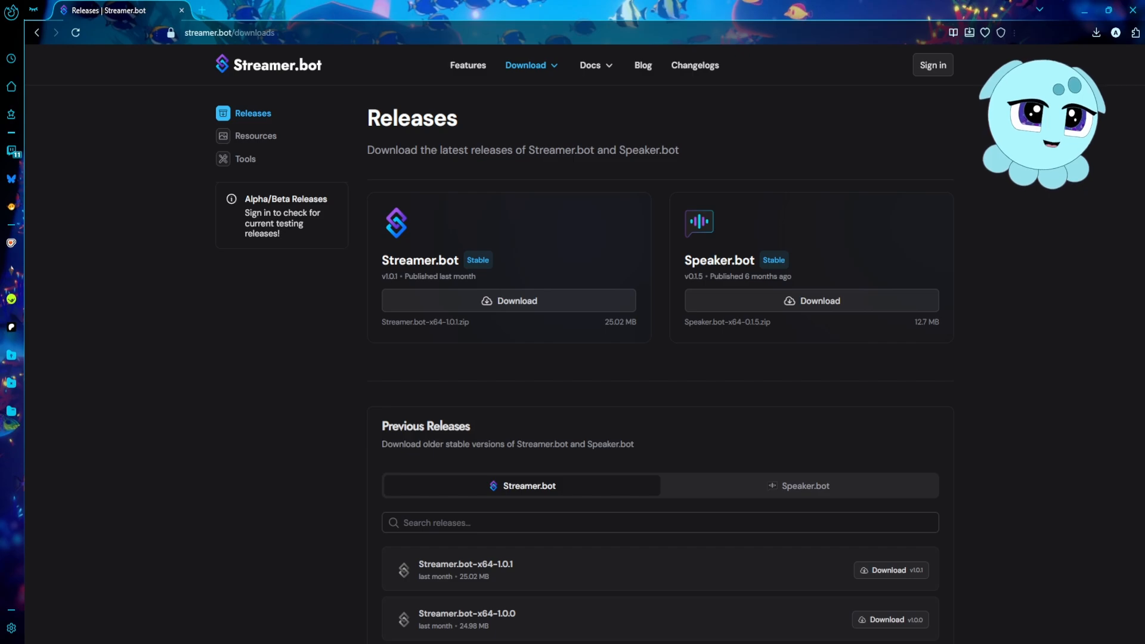
Step: Switch to File Explorer, close the VTube Studio folder, and create a shortcut for Streamer.bot.exe in the Streamer.bot-x64-1.0.1 folder
drag(1144, 286, 822, 138)
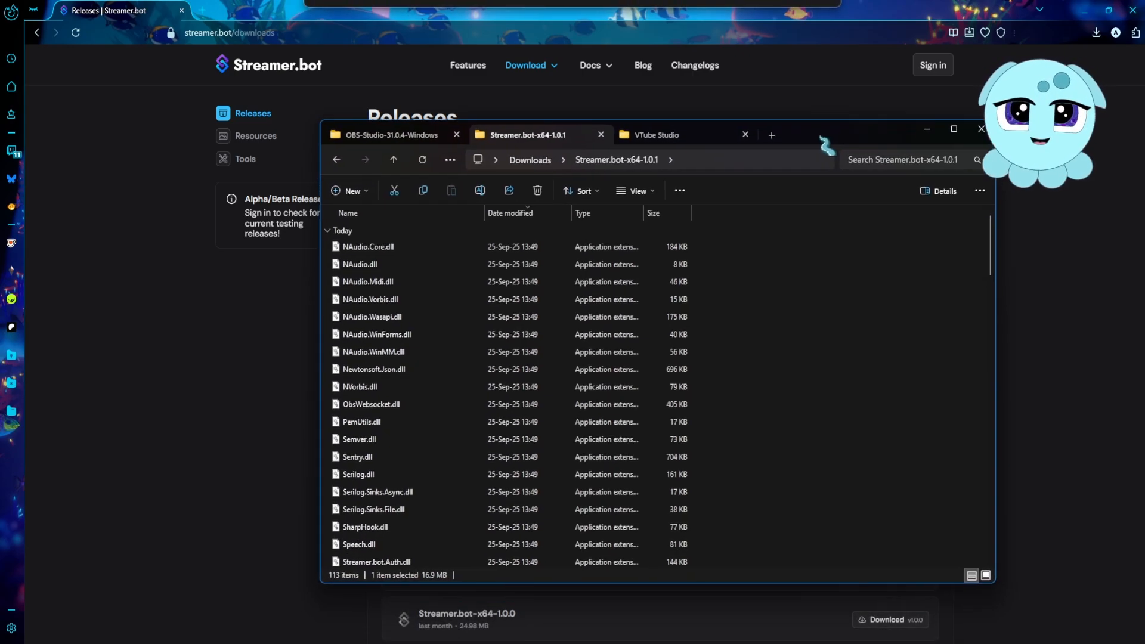
click(745, 134)
scroll(656, 438, down, 13)
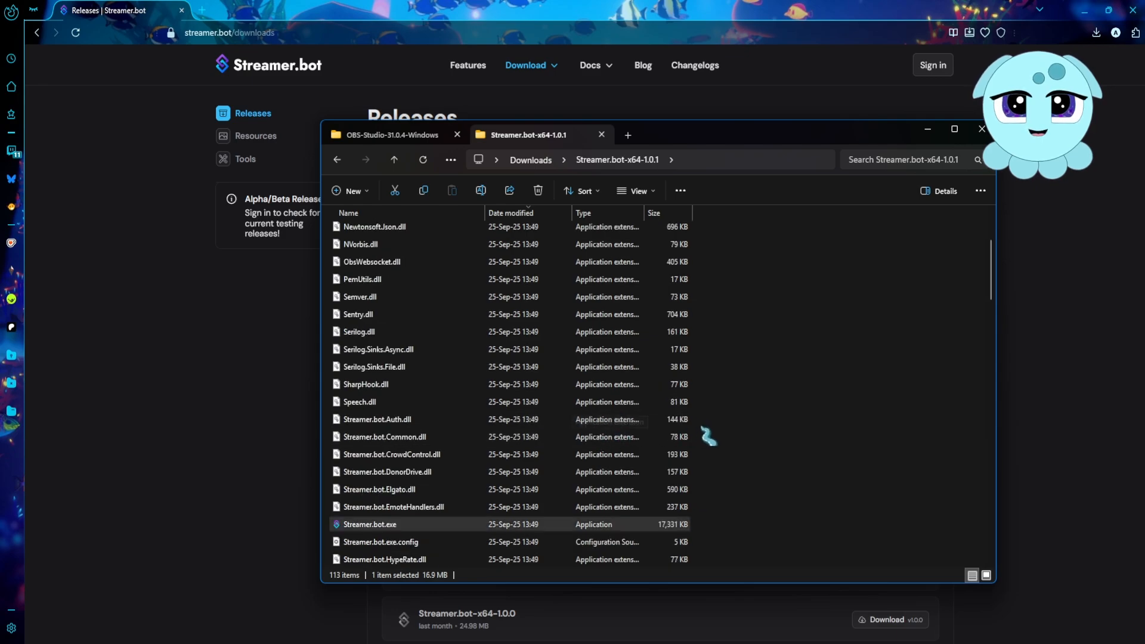
scroll(754, 423, down, 13)
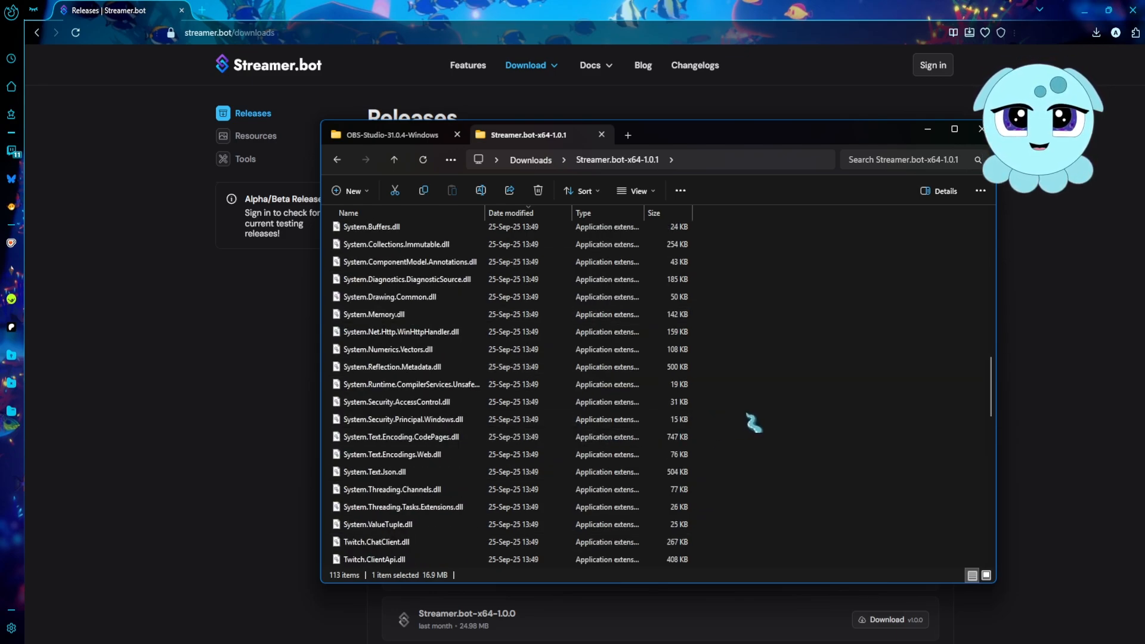
scroll(754, 426, down, 6)
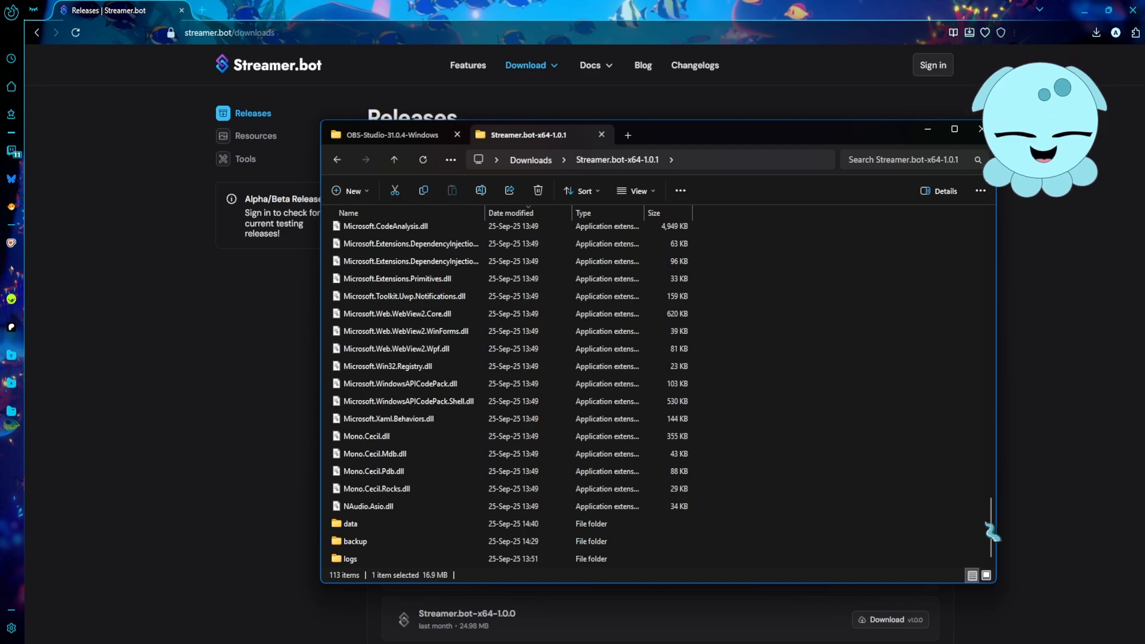
drag(992, 531, 978, 285)
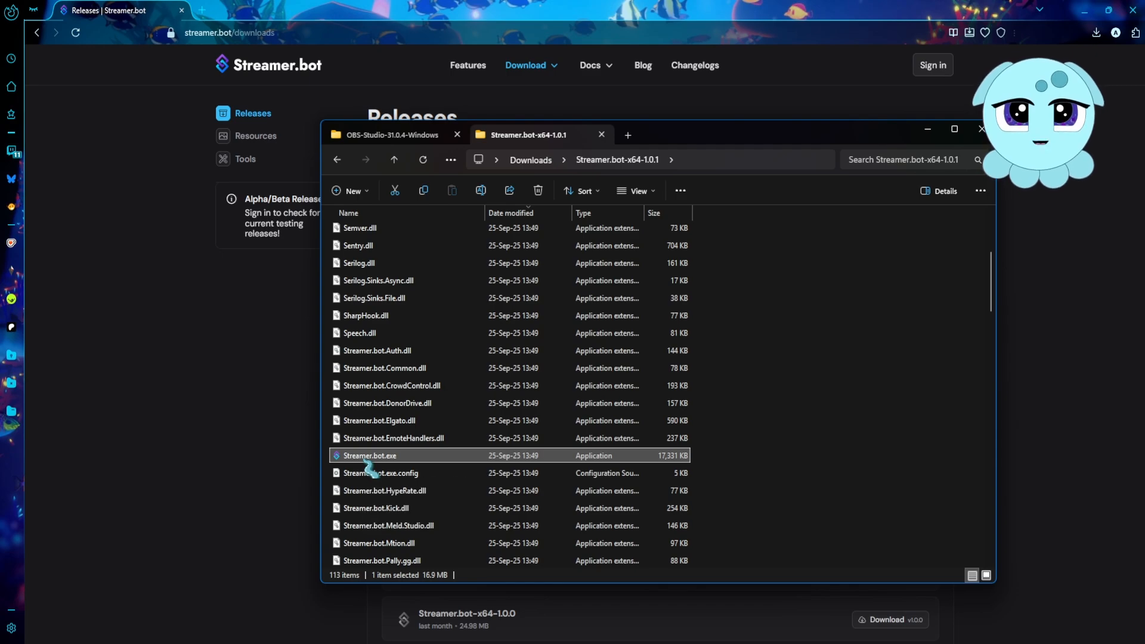
right_click(404, 458)
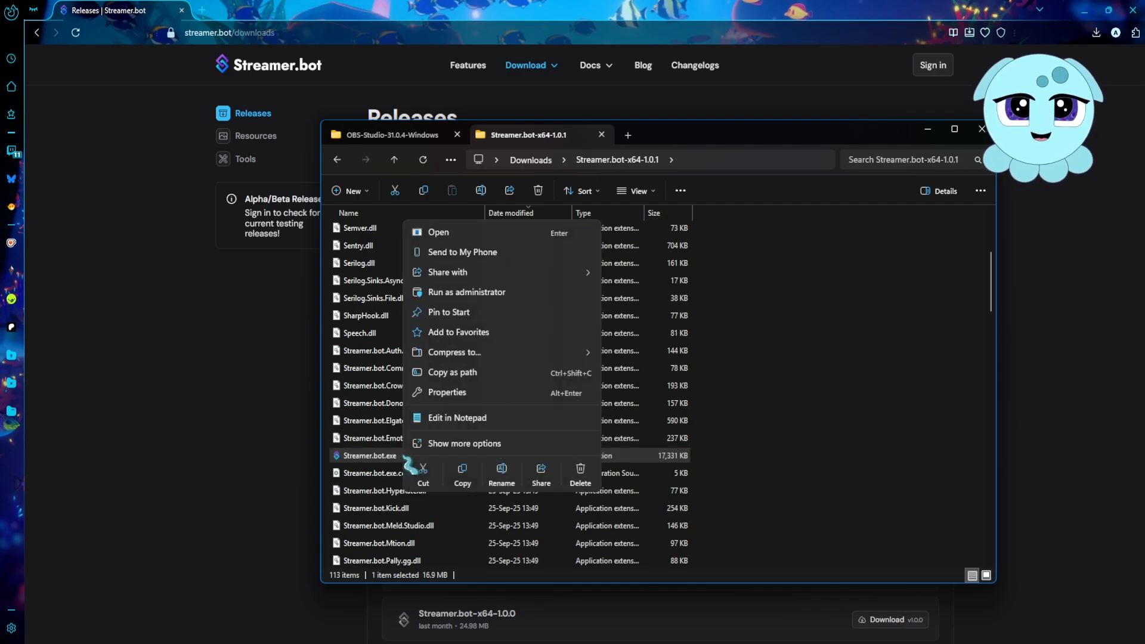
click(493, 444)
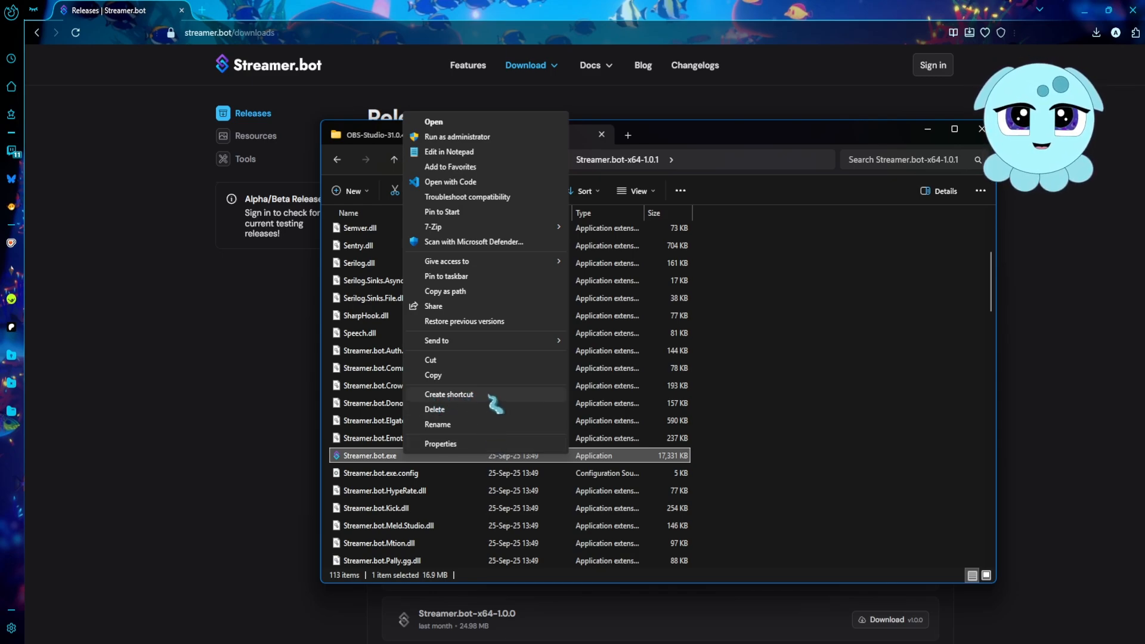
click(492, 396)
Step: Locate the new Streamer.bot.exe shortcut at the end of the file list and check its available options
scroll(769, 411, down, 10)
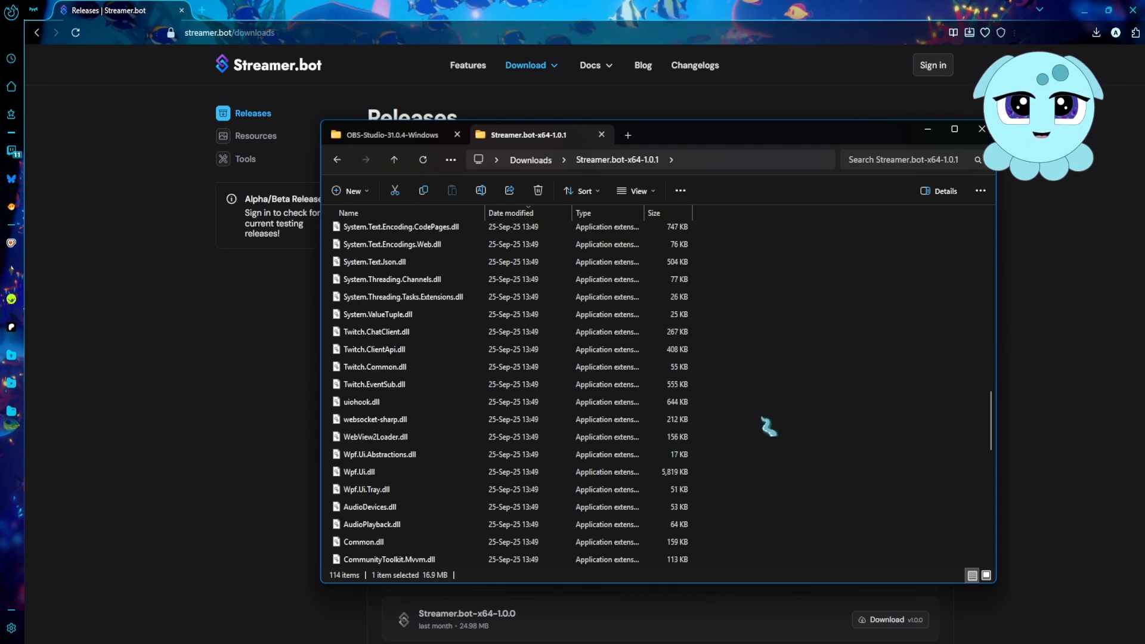
scroll(769, 429, down, 10)
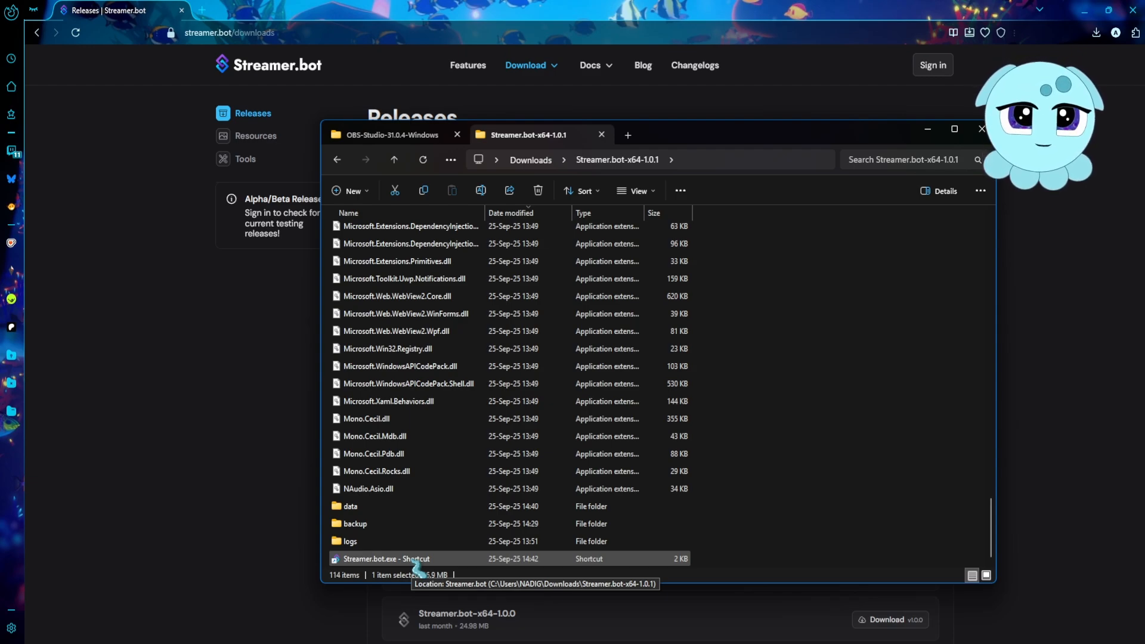
right_click(417, 560)
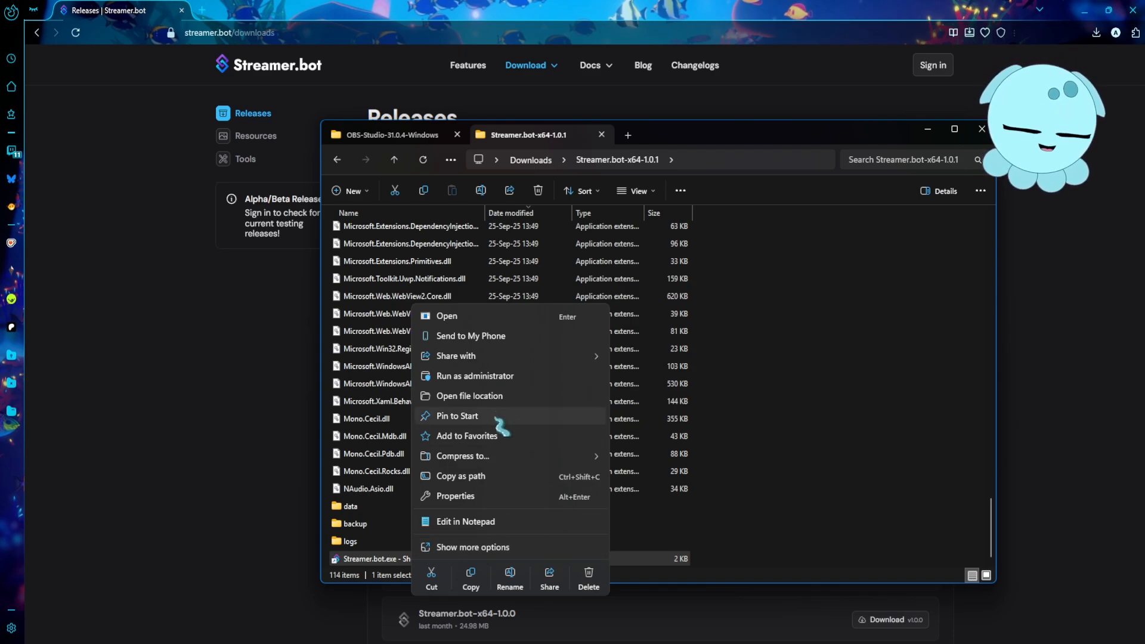
click(890, 410)
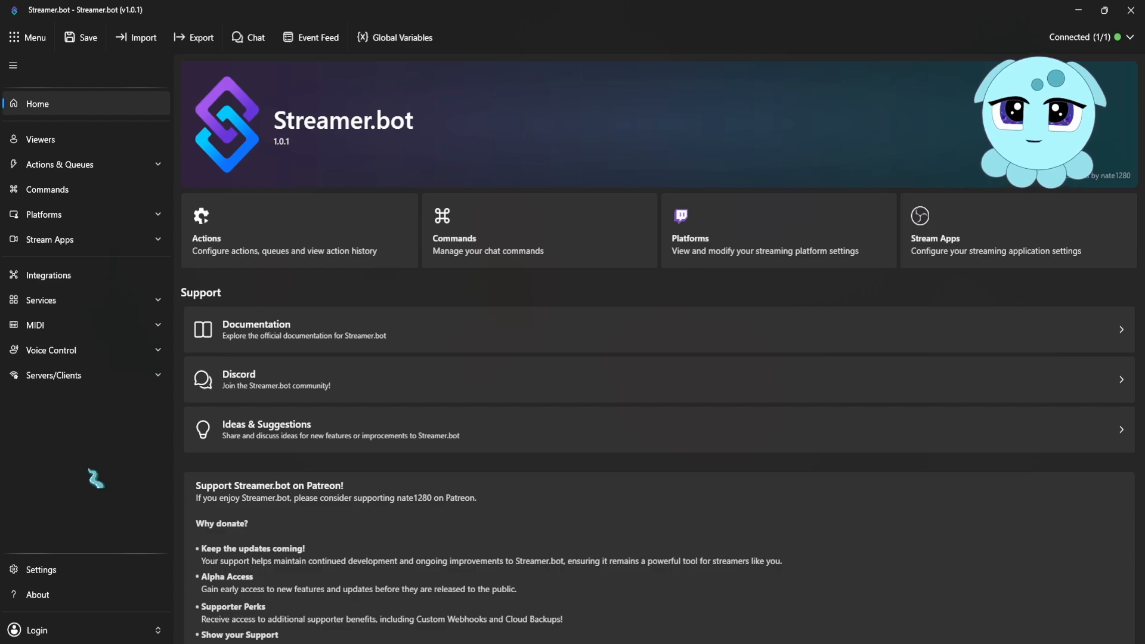
Step: Switch to Streamer.bot, open the Twitch platform page and look through its accounts and settings
click(110, 221)
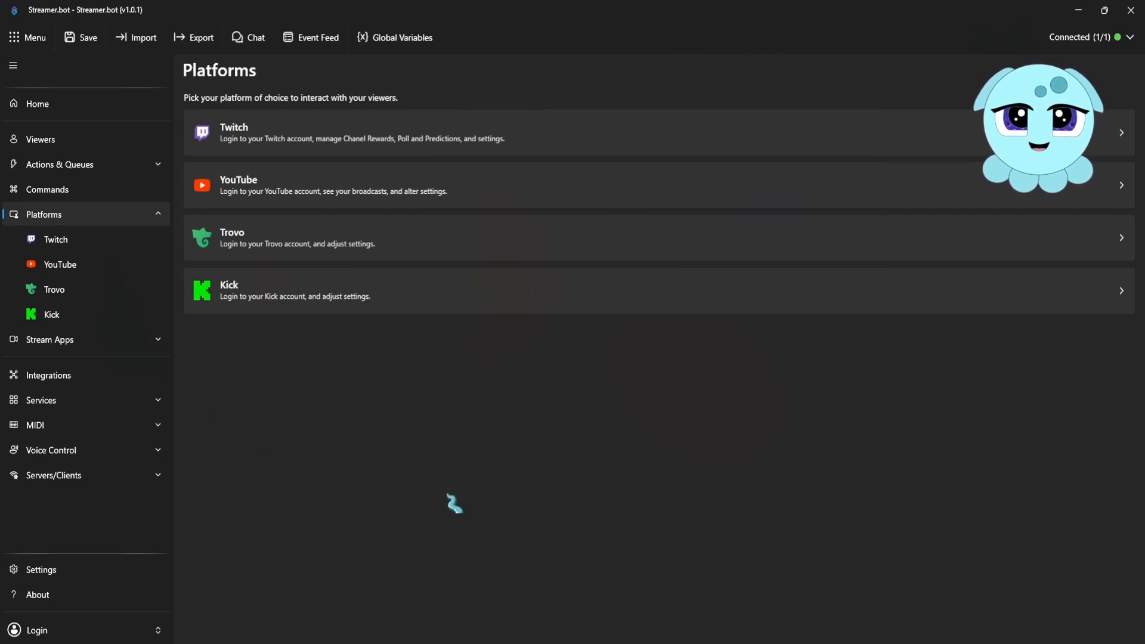
click(563, 129)
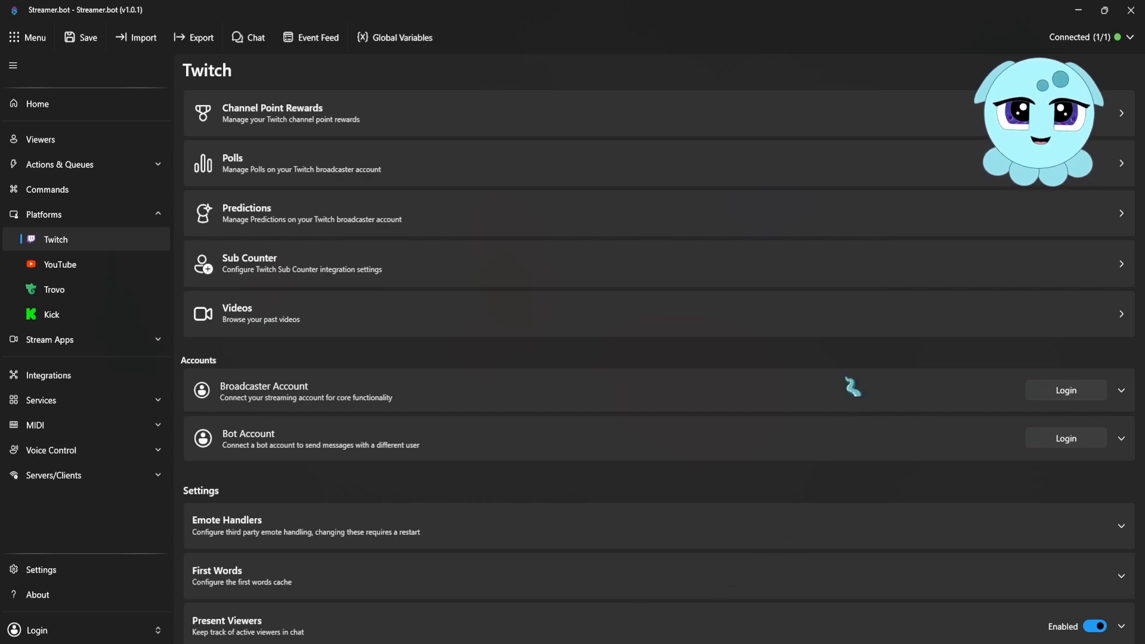
scroll(614, 360, down, 2)
scroll(613, 368, down, 4)
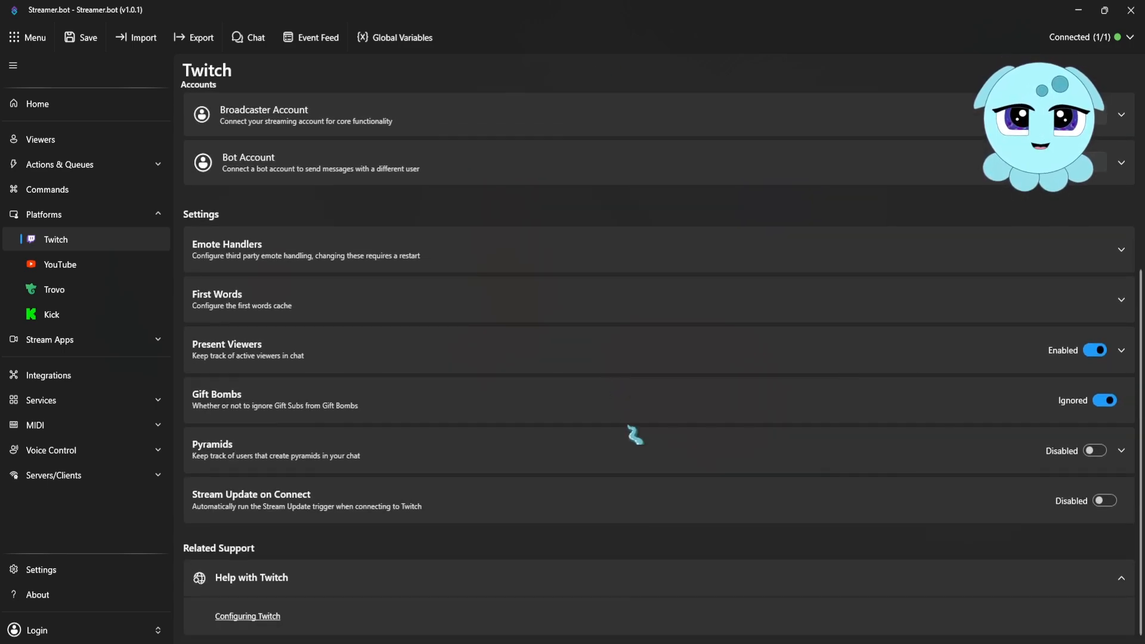
scroll(635, 435, up, 4)
scroll(642, 456, up, 2)
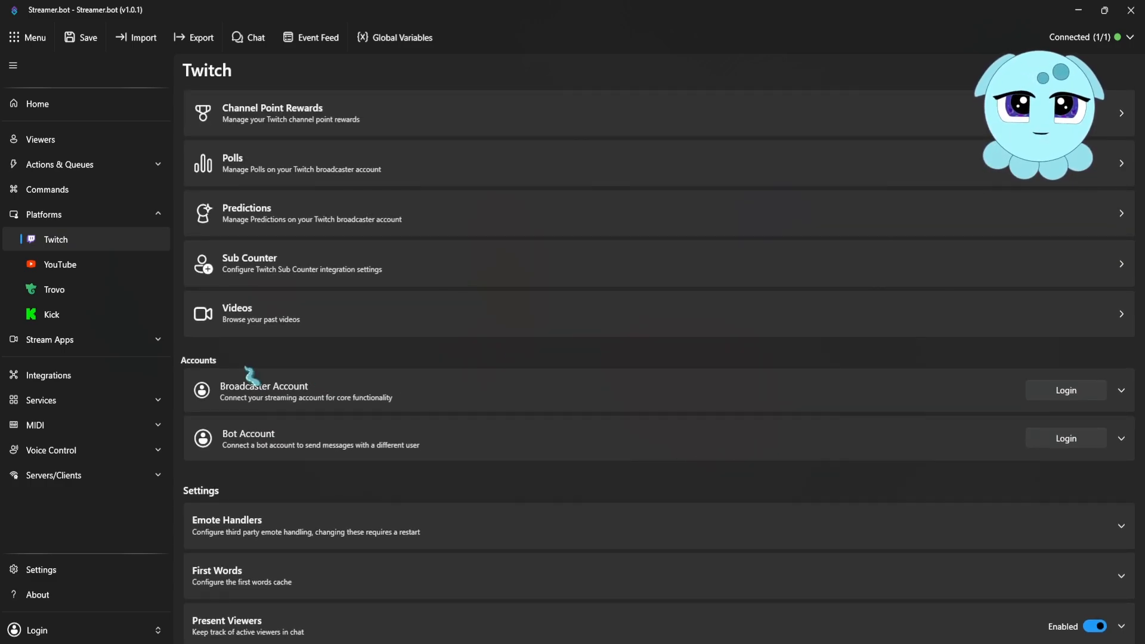
Step: Log in the Twitch broadcaster account by authorizing Streamer.bot on Twitch, and return to Streamer.bot
click(1083, 393)
scroll(775, 417, down, 15)
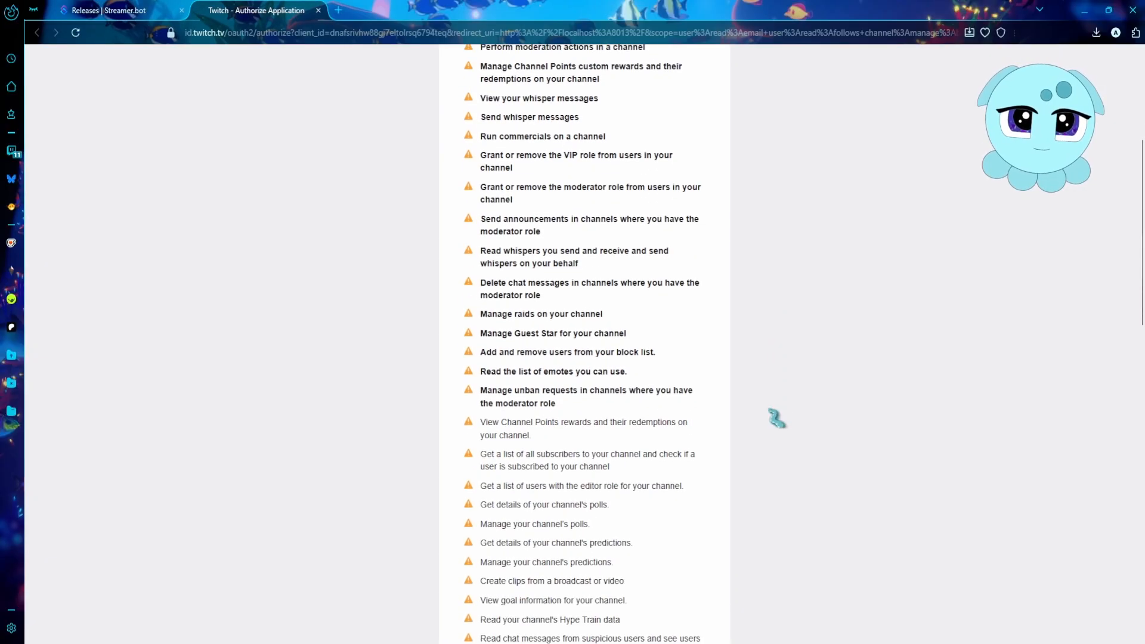
scroll(775, 417, down, 3)
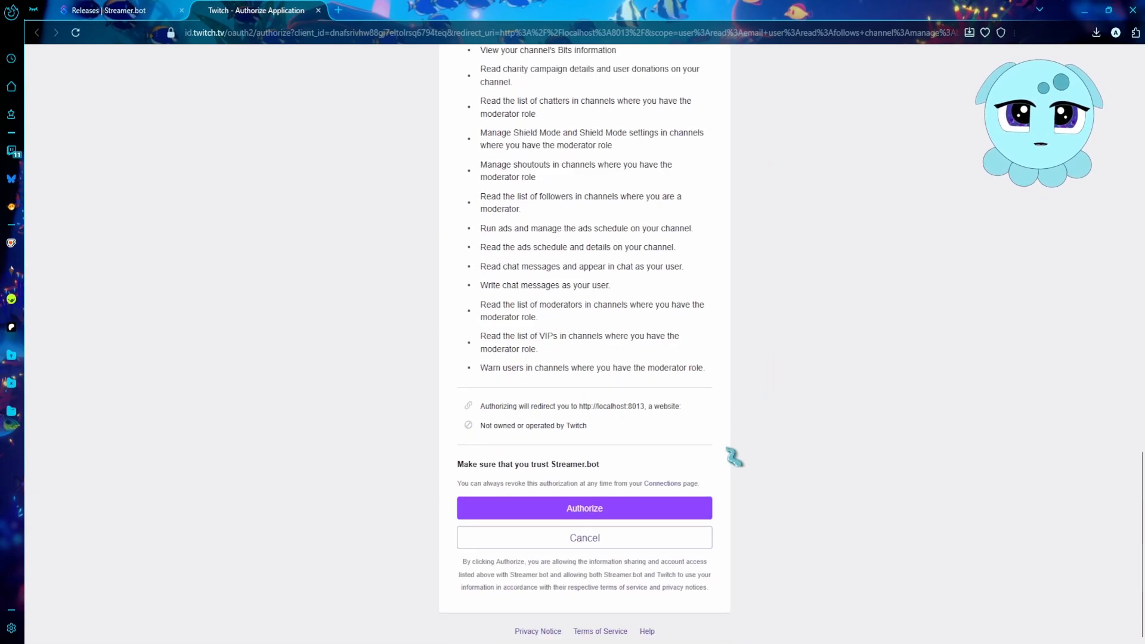
click(659, 509)
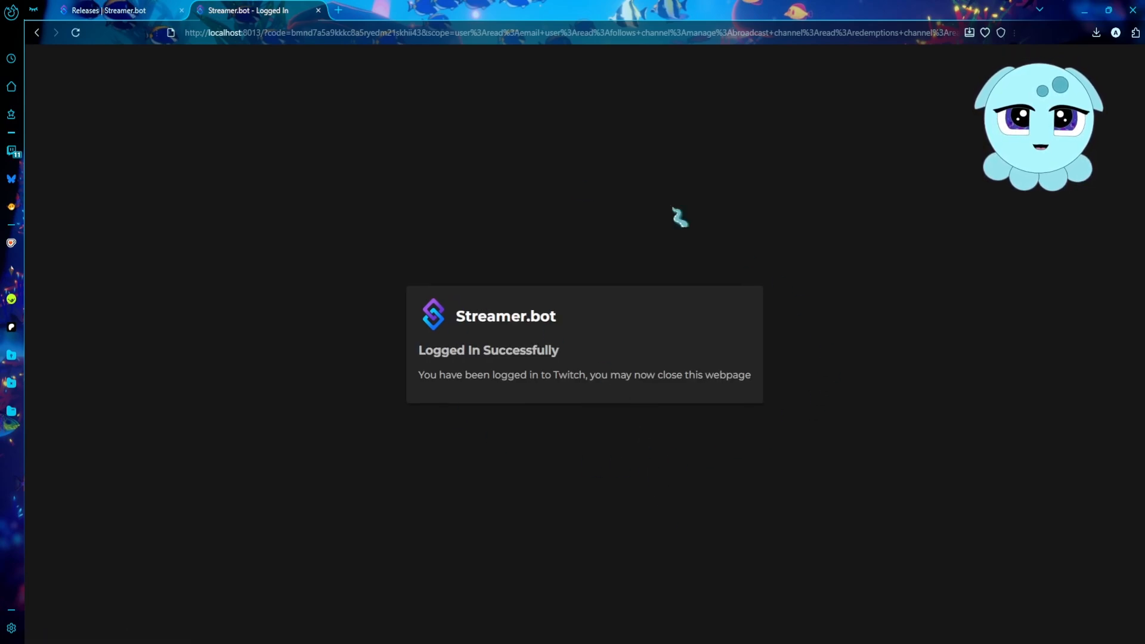
click(326, 628)
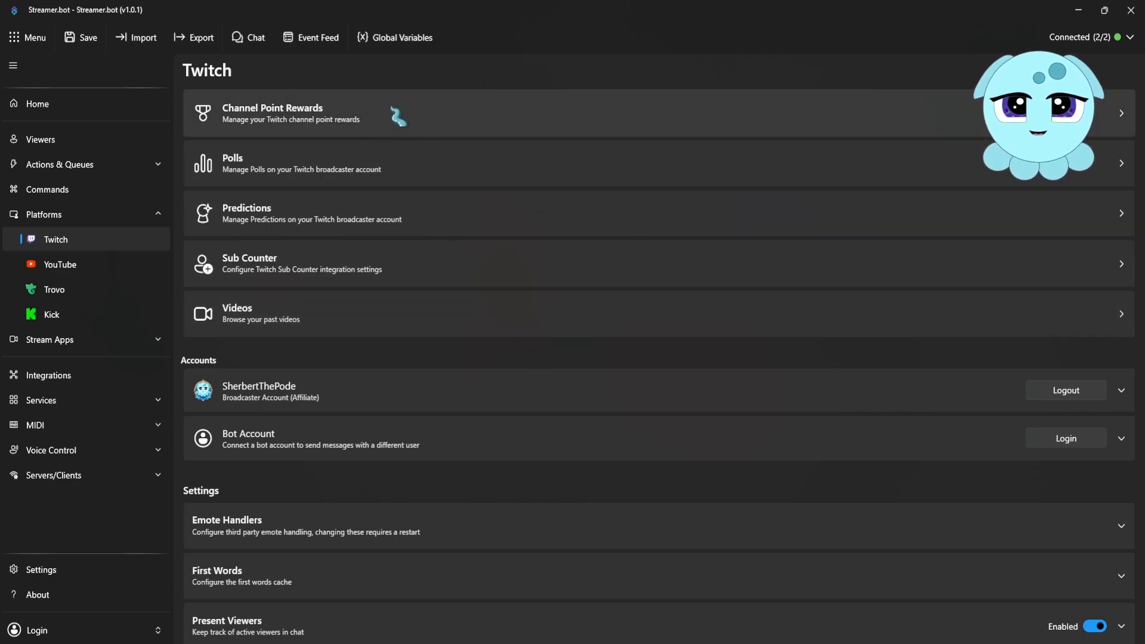
Step: Look through the Twitch channel point rewards and collapse the None group
click(521, 120)
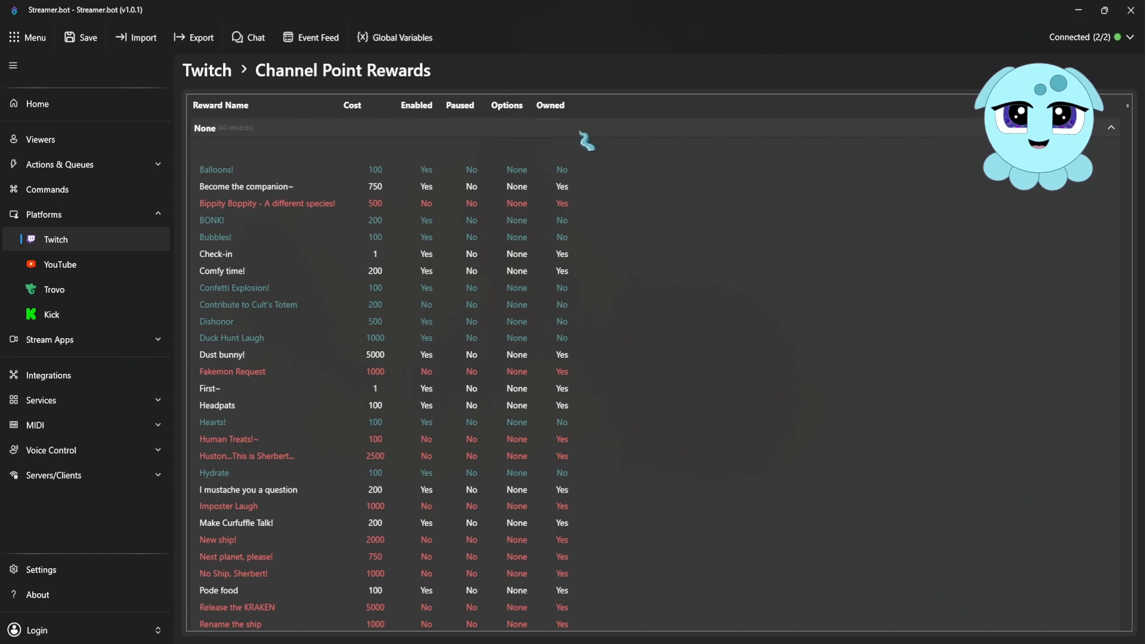
scroll(585, 328, down, 5)
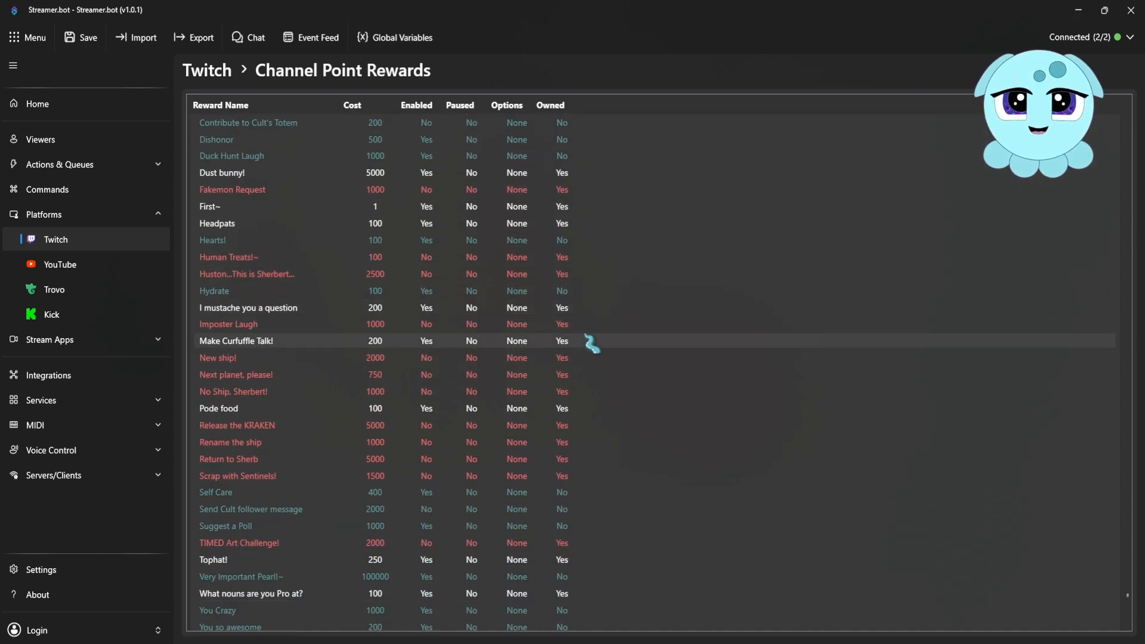
scroll(683, 495, up, 5)
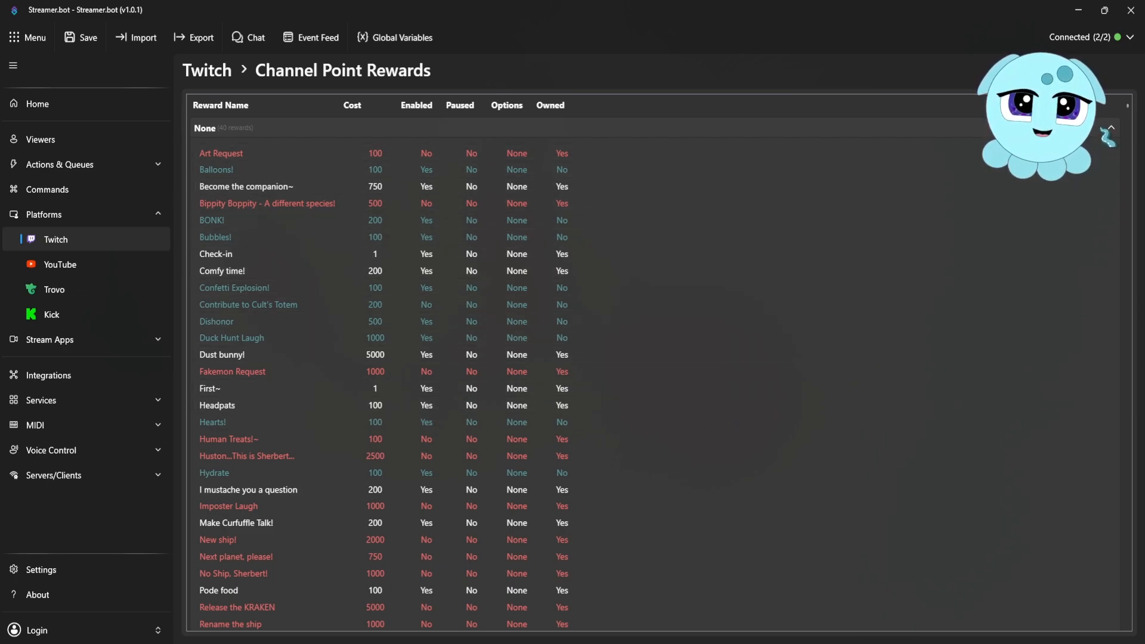
click(1110, 131)
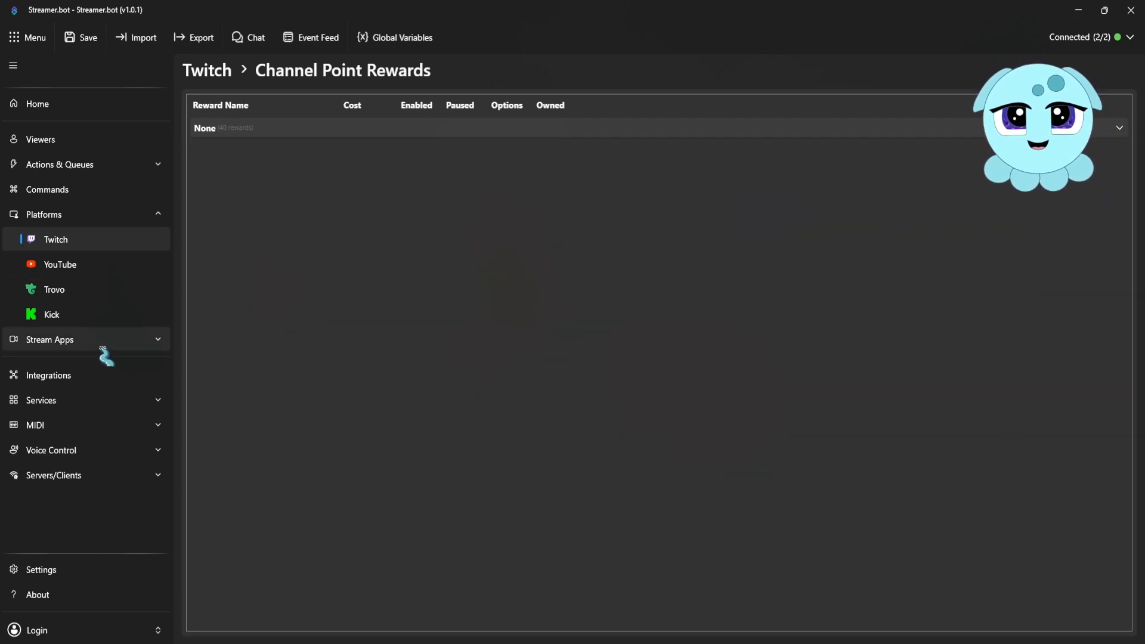
Step: Open the OBS Studio stream app page and start adding a connection named OBS
click(41, 342)
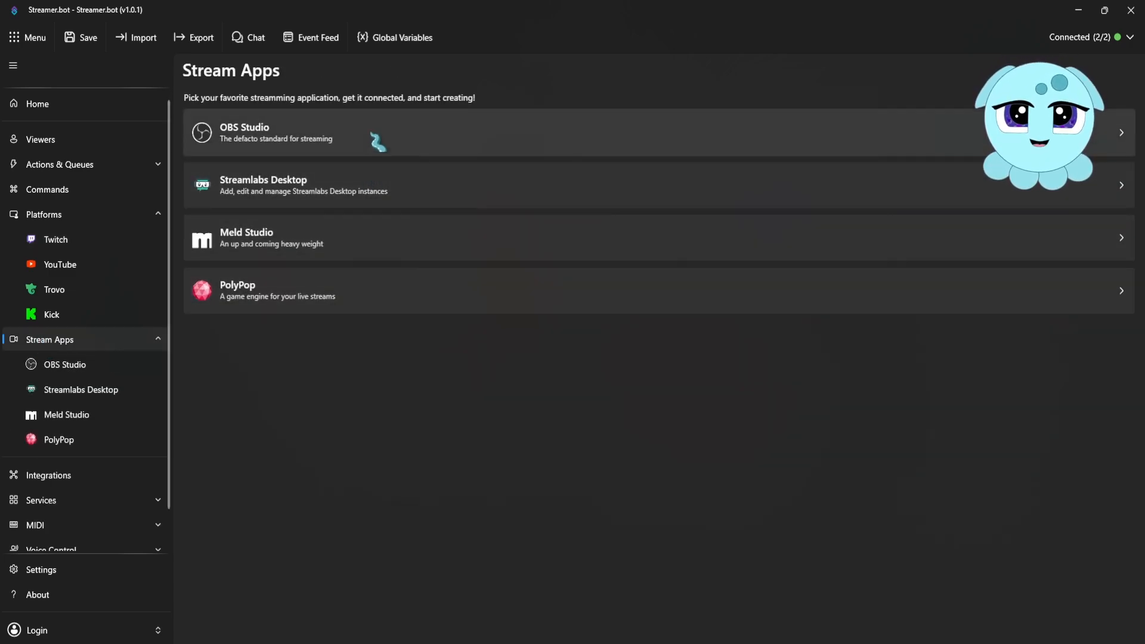
click(555, 141)
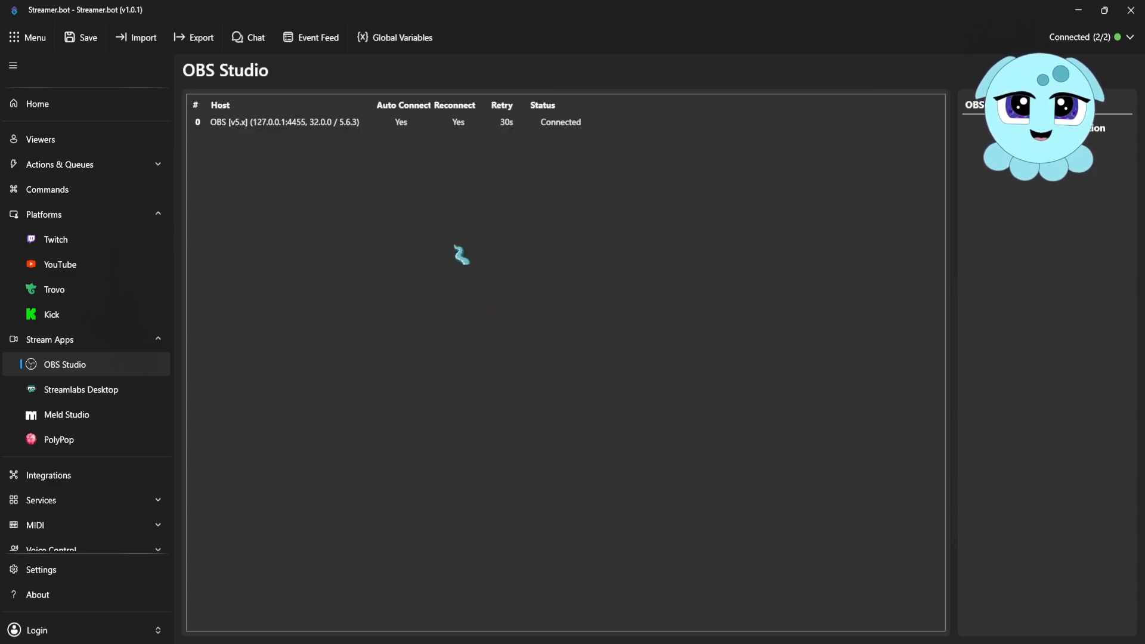
right_click(455, 246)
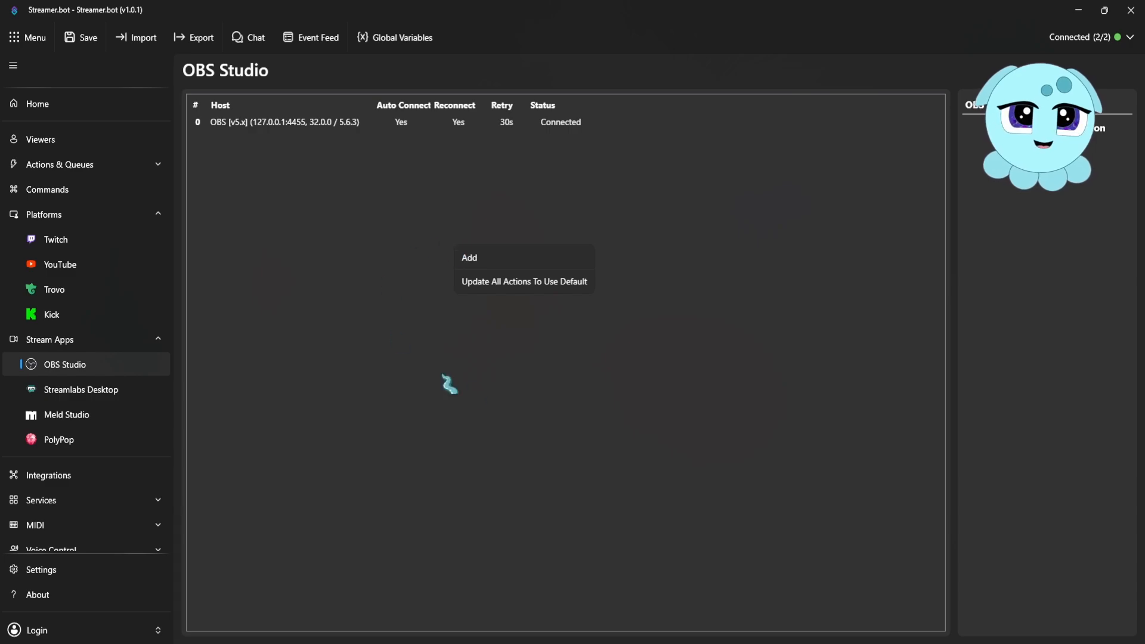
click(502, 263)
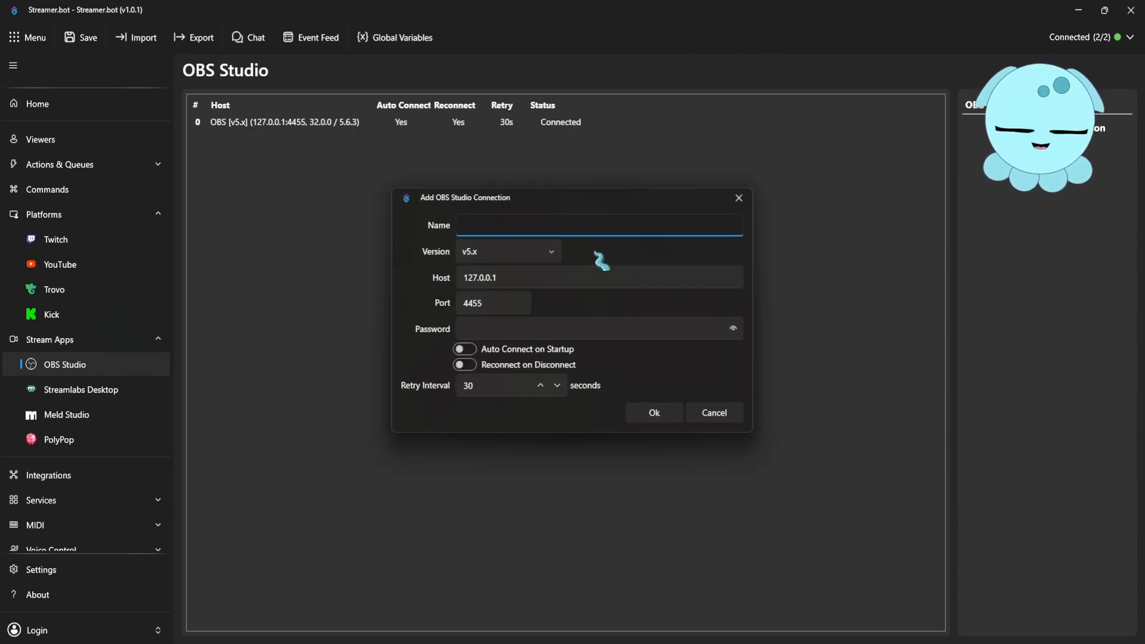
text(OBS)
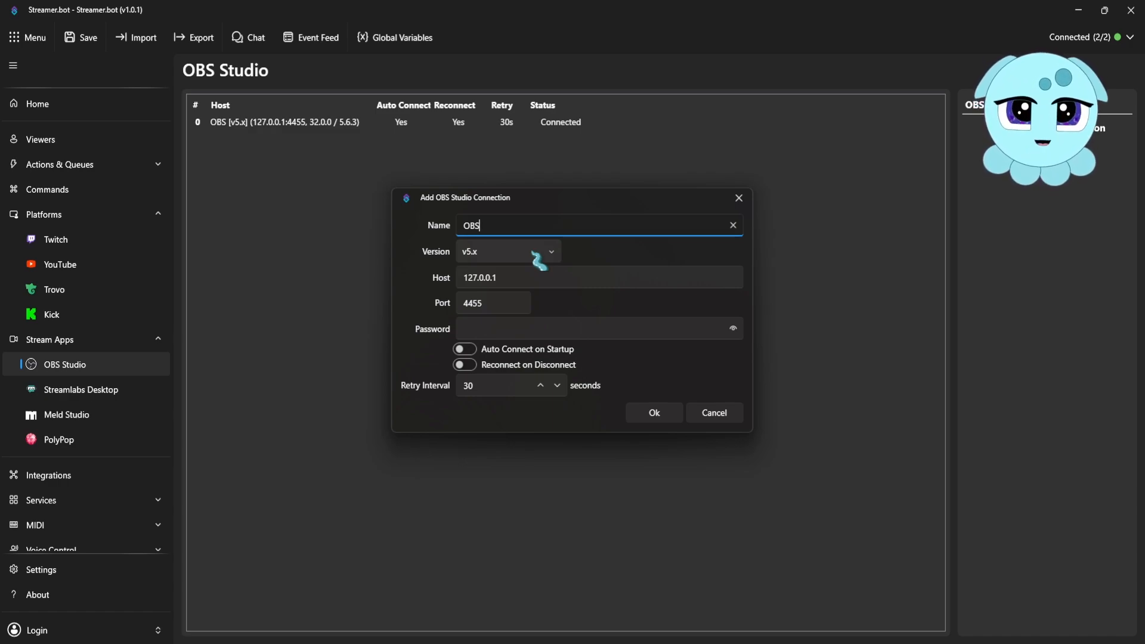
Step: Check the new connection's host and port fields, switch its version to v4.9.x and set it back to v5.x
click(503, 280)
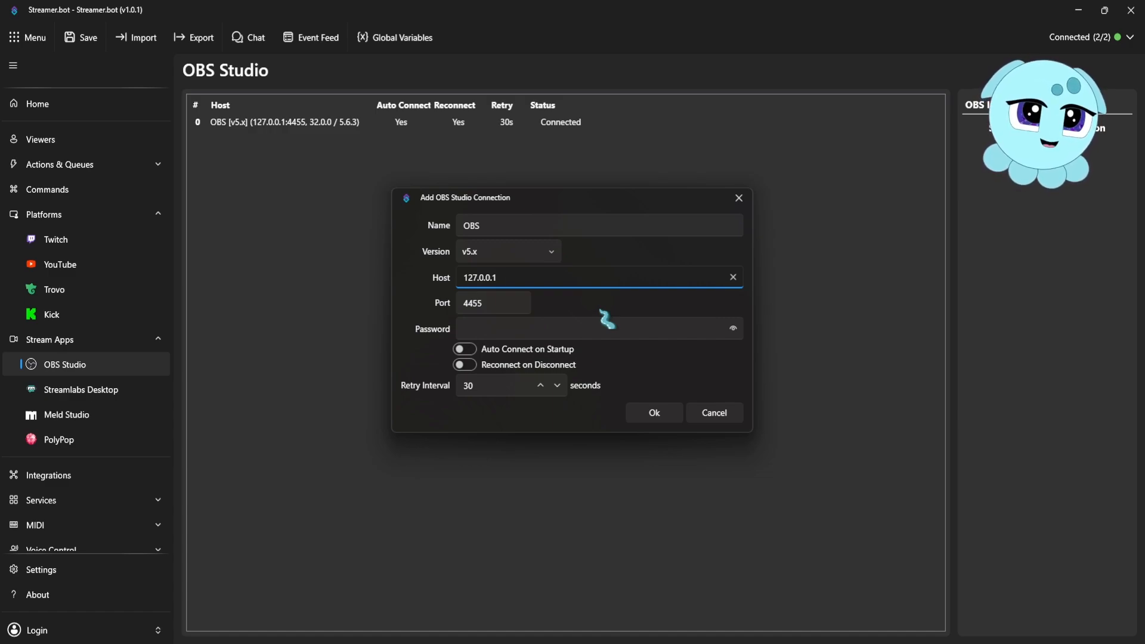
click(503, 304)
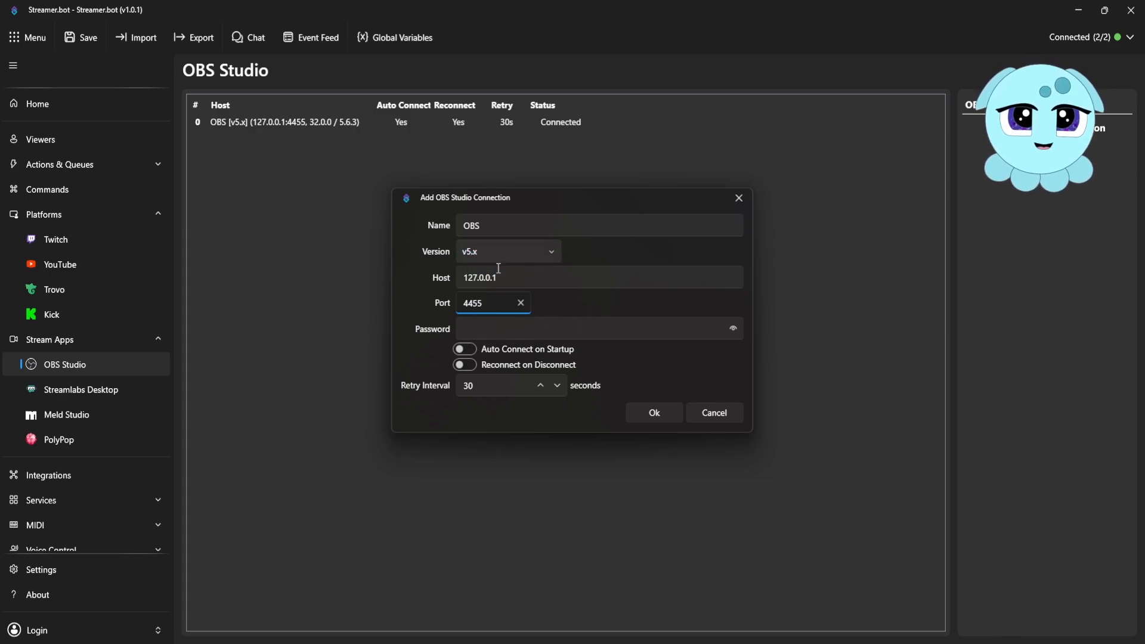
click(549, 251)
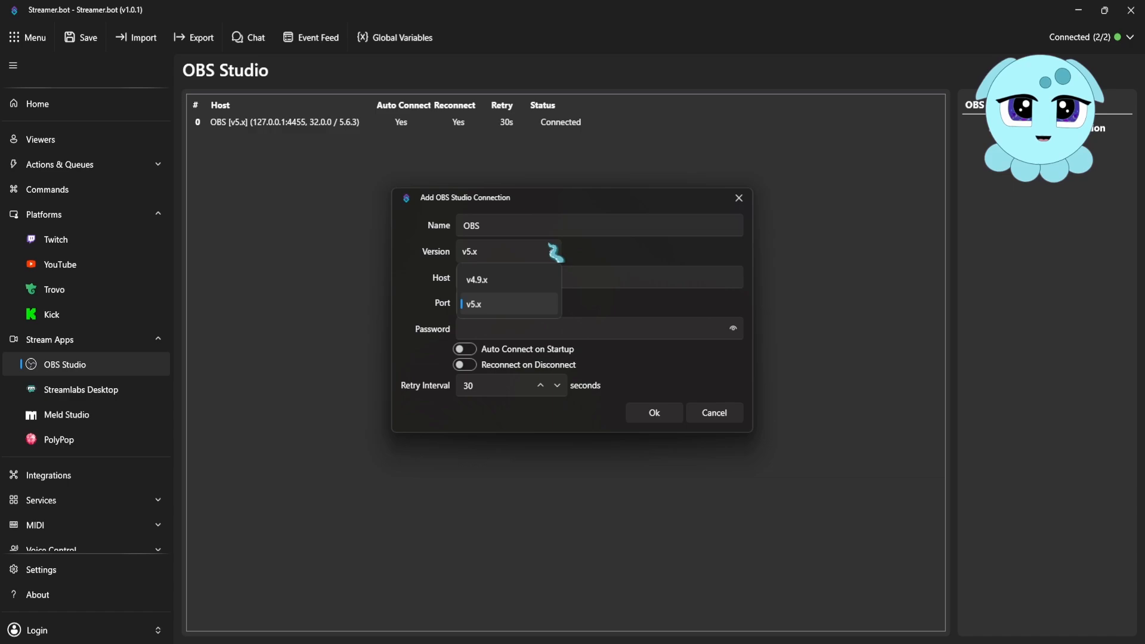
click(528, 276)
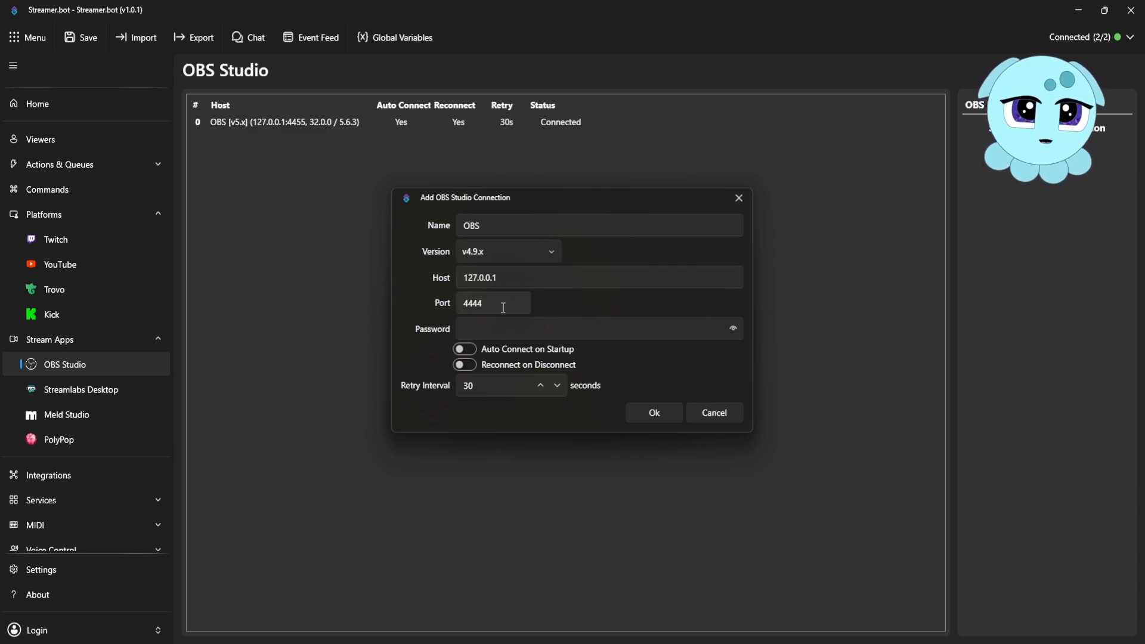
click(549, 249)
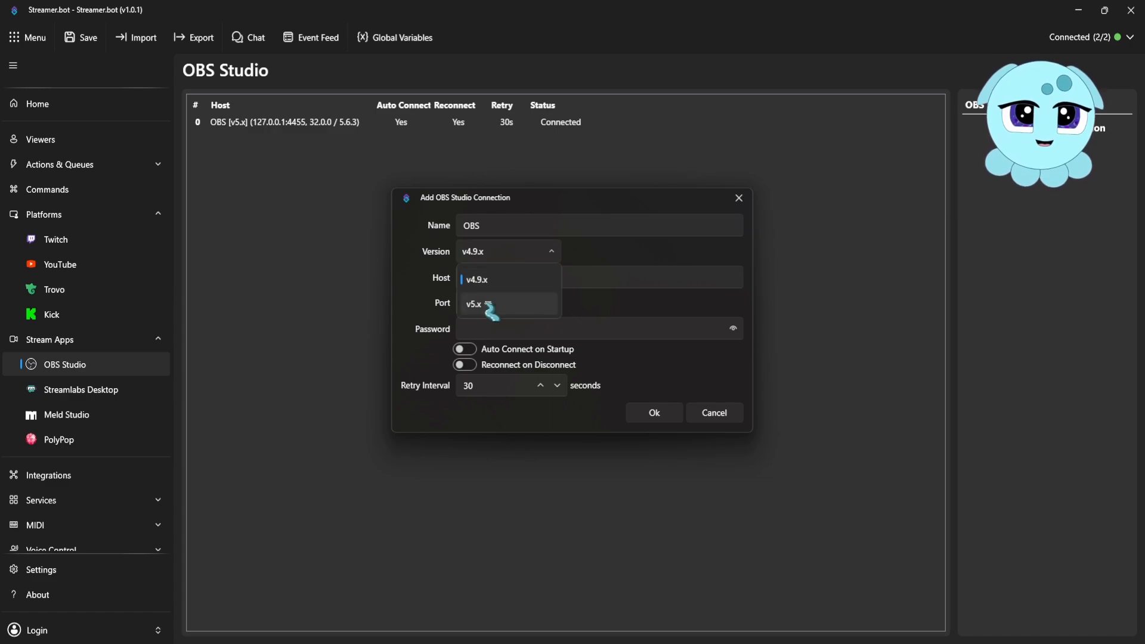
click(508, 302)
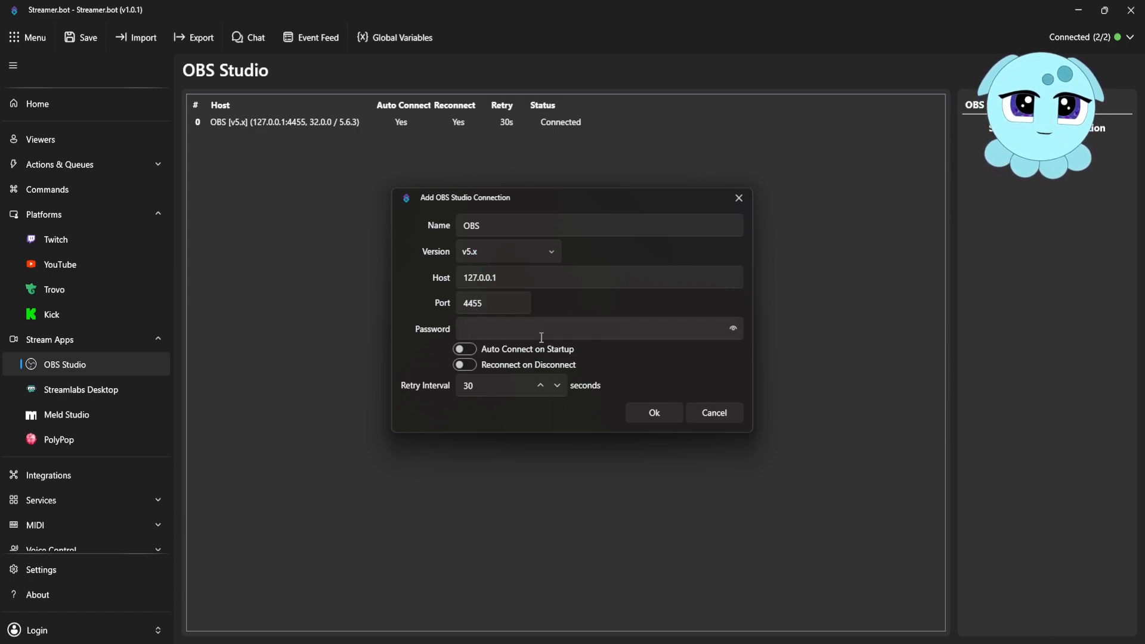
Step: Enable Auto Connect on Startup and Reconnect on Disconnect for the new connection, and activate its password field
click(464, 349)
click(465, 364)
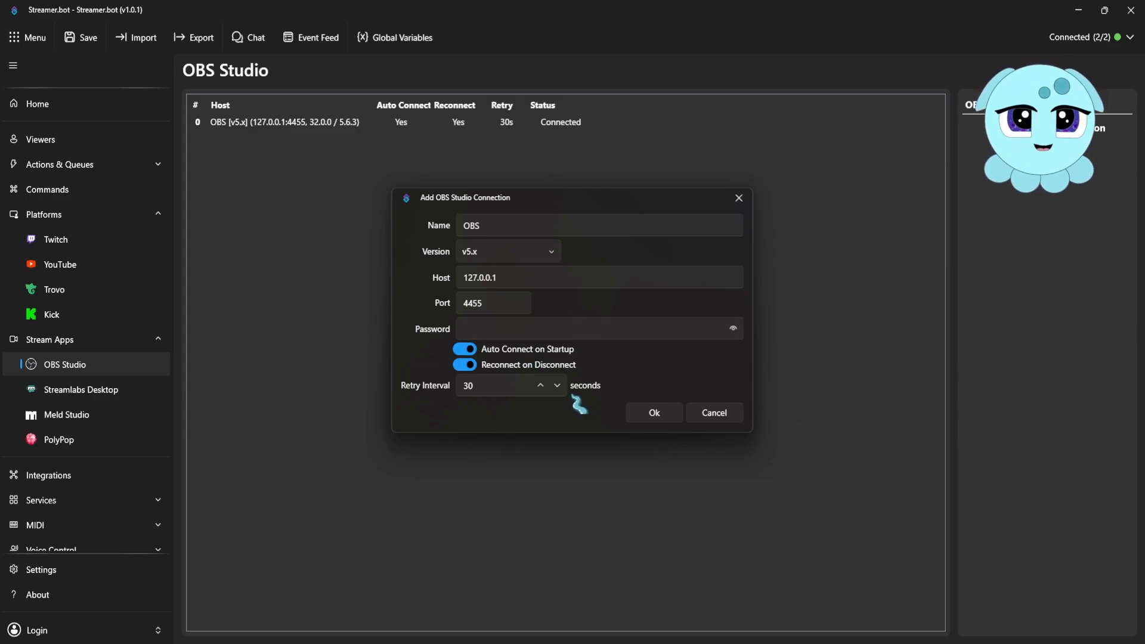
click(467, 325)
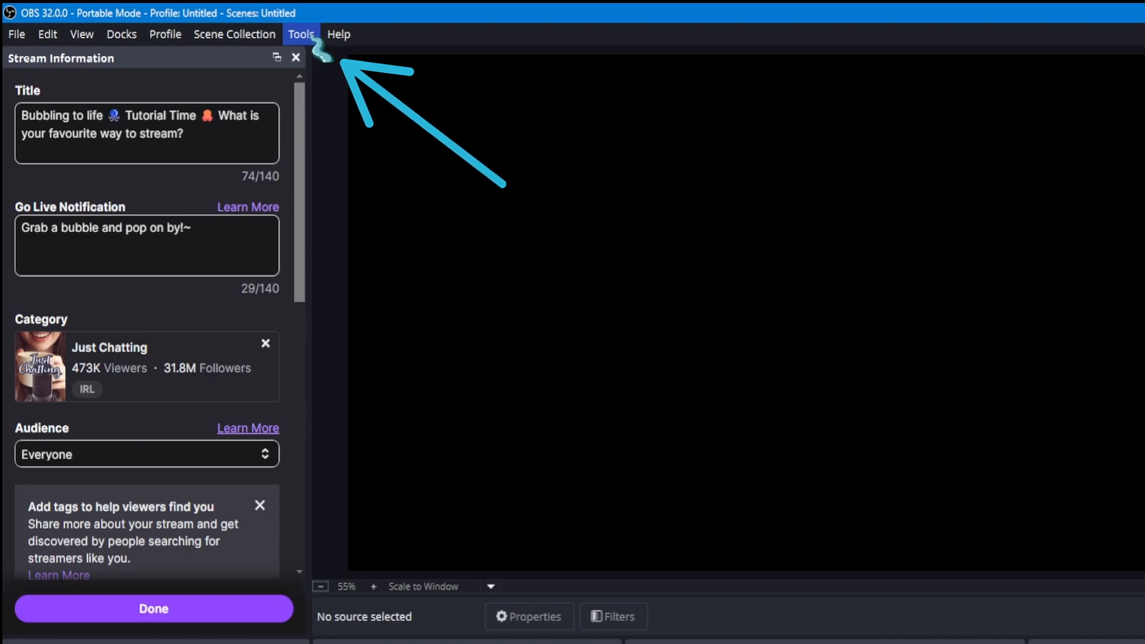
Step: Switch to OBS Studio, open the WebSocket server settings and show the connect info with the server port and password
click(315, 39)
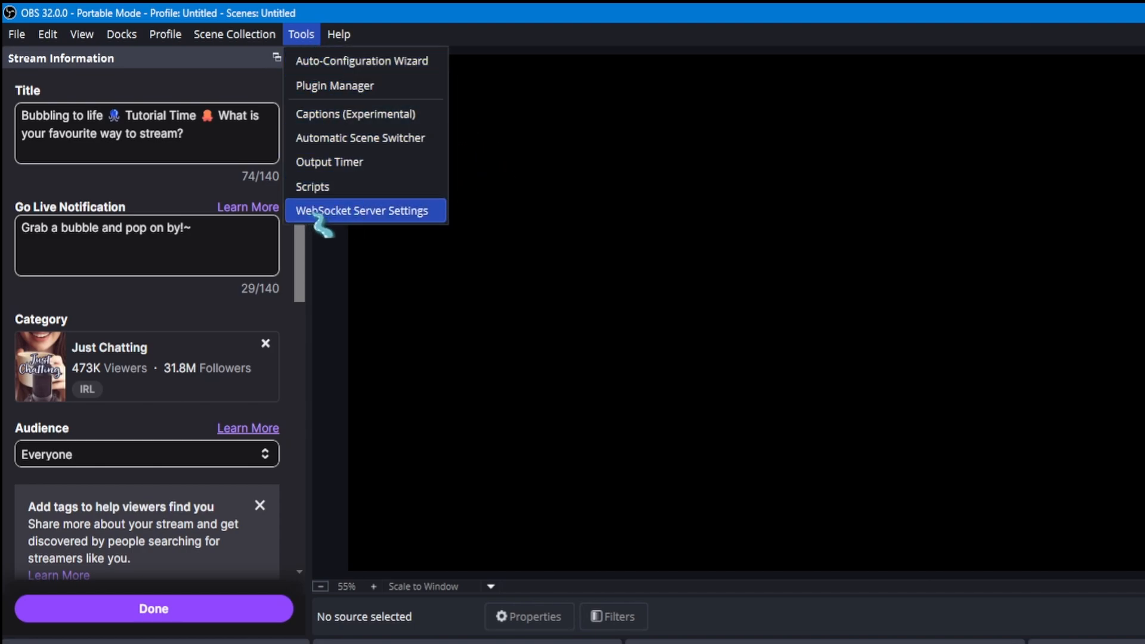
click(380, 213)
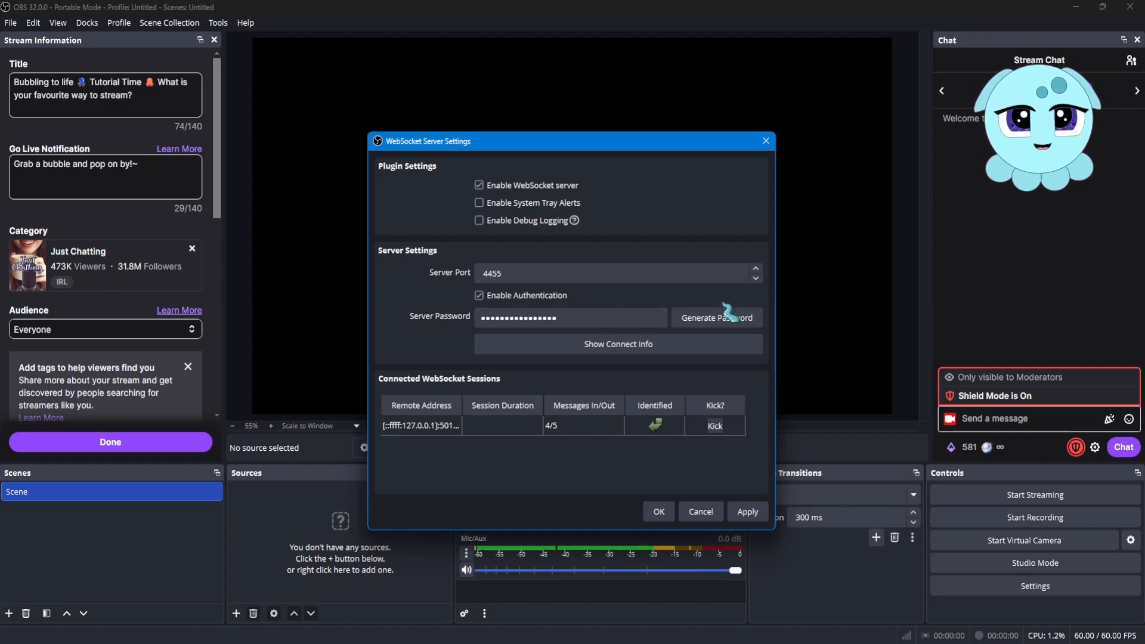
click(692, 310)
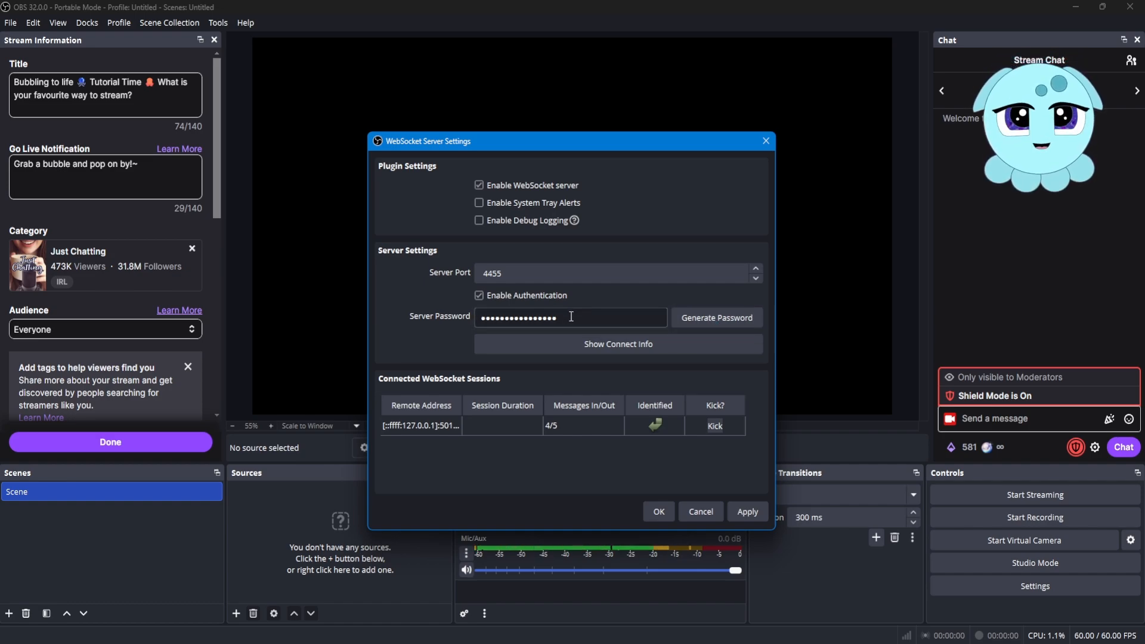
click(641, 354)
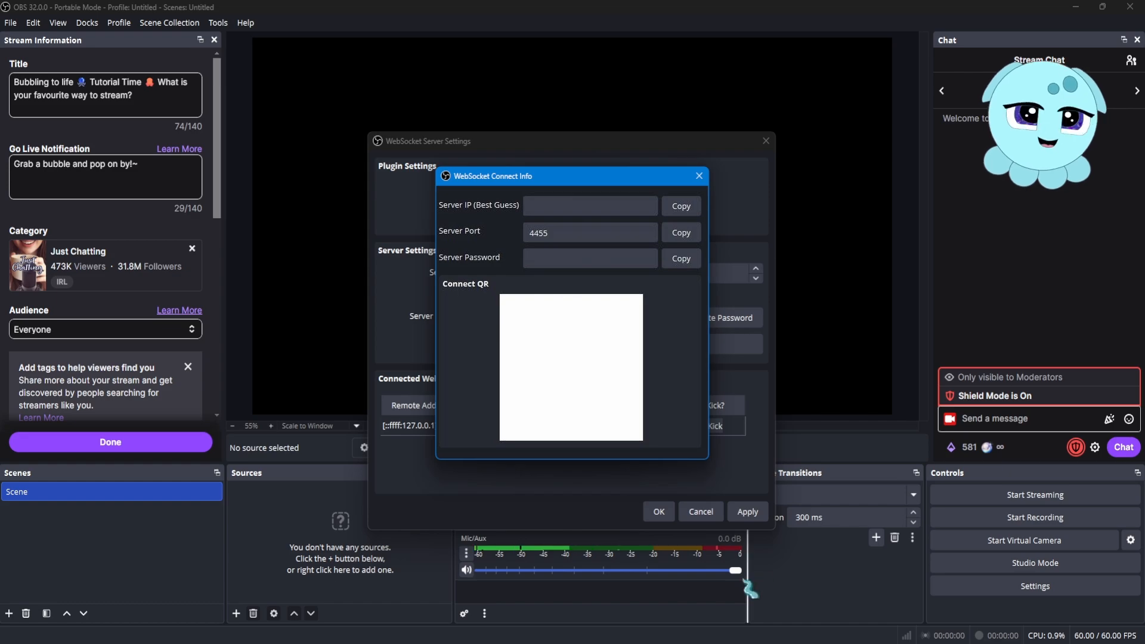
Step: Return to the Add OBS Studio Connection dialog in Streamer.bot and discard the new connection
mouse_move(288, 641)
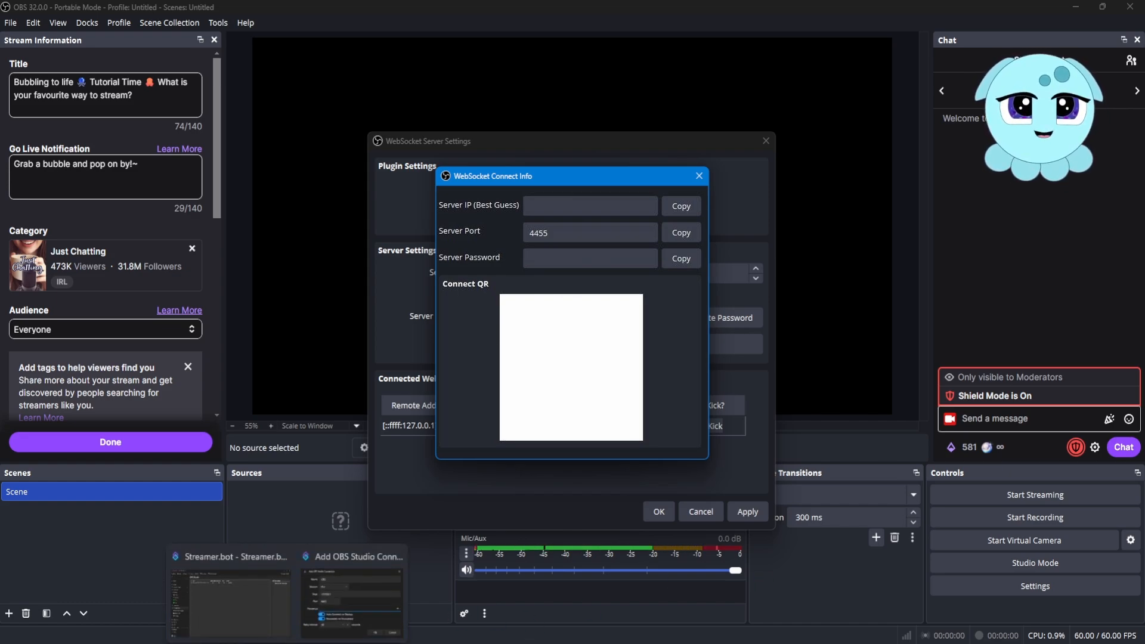
click(274, 614)
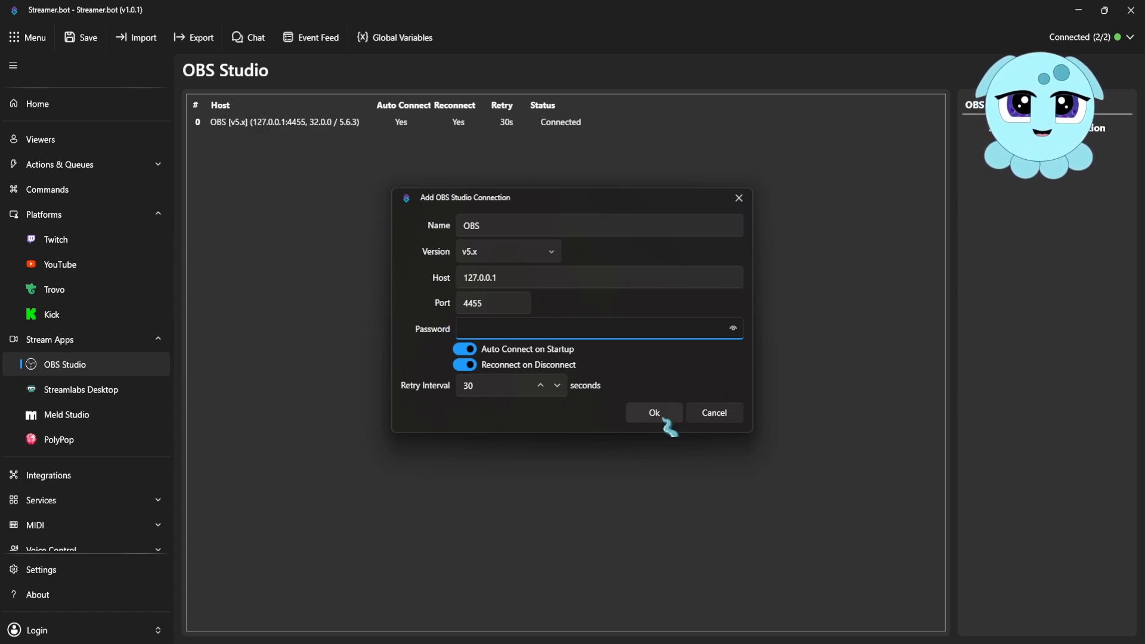
click(720, 415)
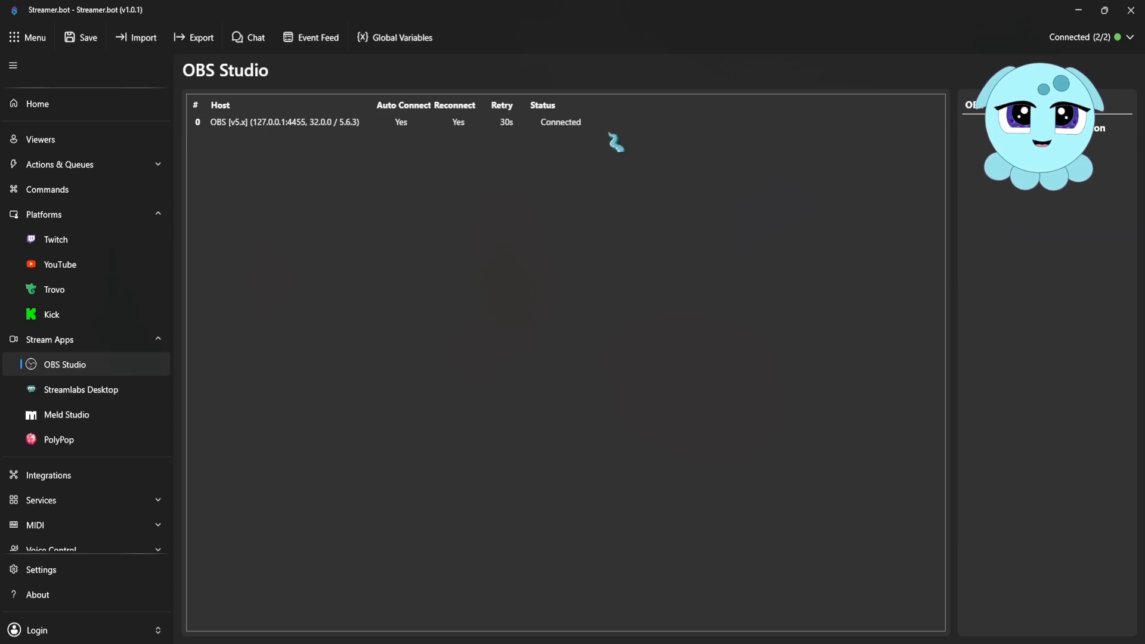
Step: Check the available options of the existing OBS connection and glance at the WebSocket Connect Info window
right_click(616, 122)
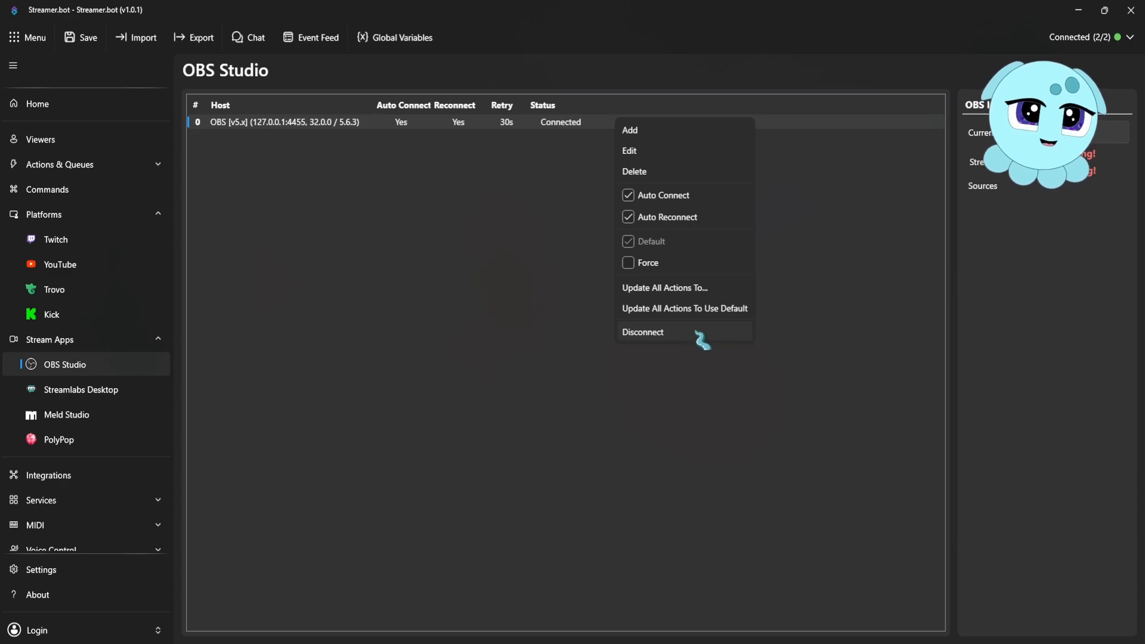
click(656, 416)
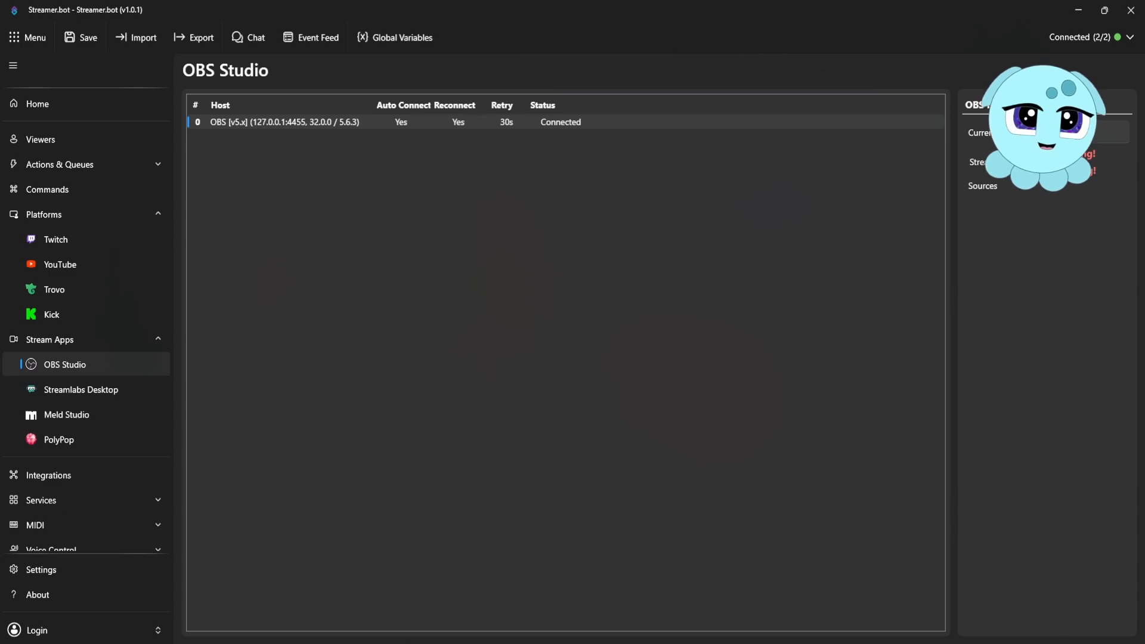
mouse_move(339, 643)
mouse_move(261, 643)
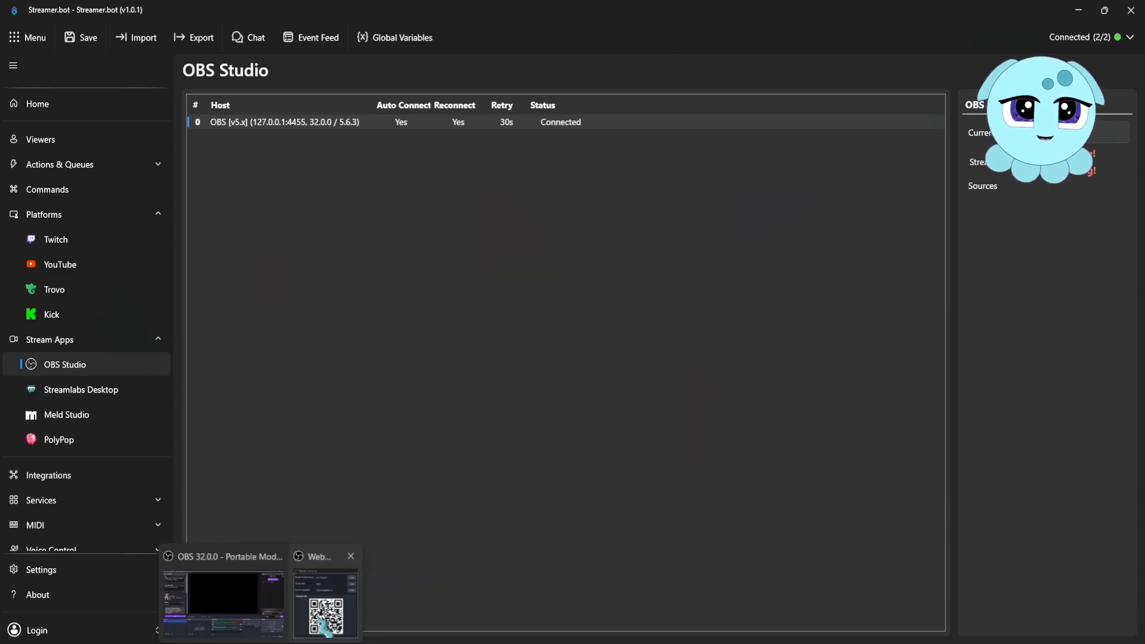
click(325, 602)
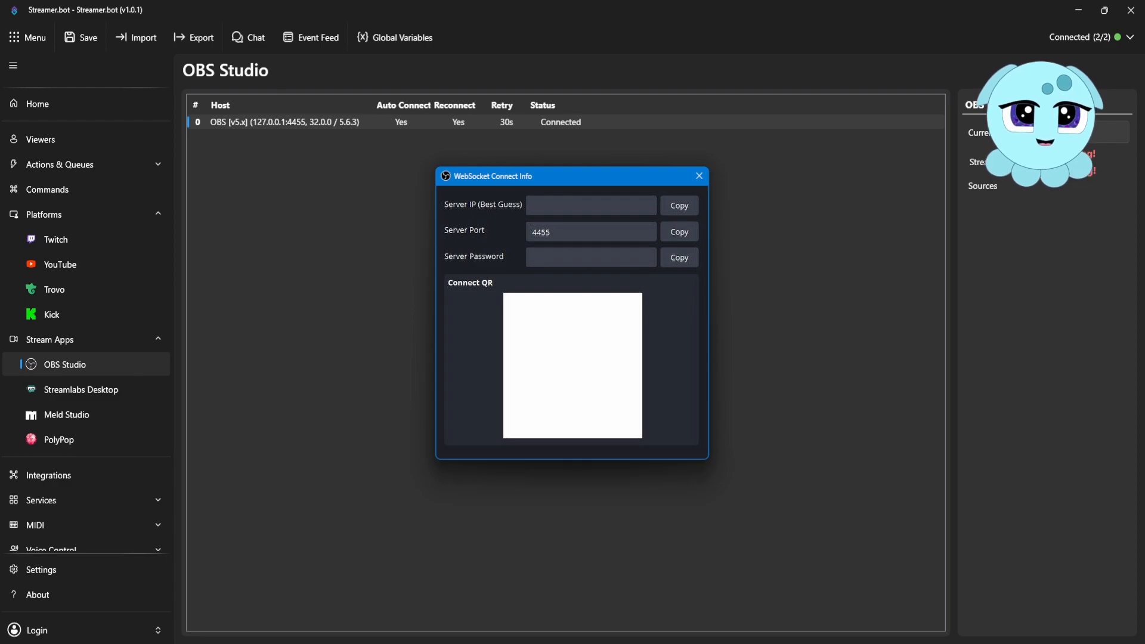
click(625, 125)
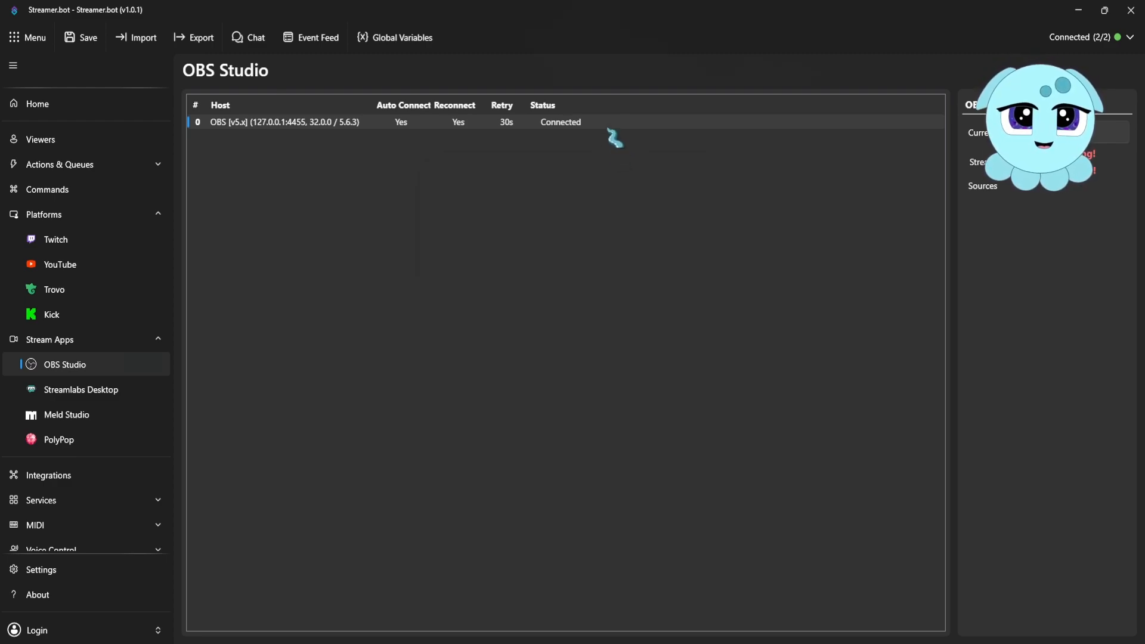
Step: Review the existing OBS connection's edit settings, cancel without changes and check its available options again
right_click(611, 126)
click(623, 158)
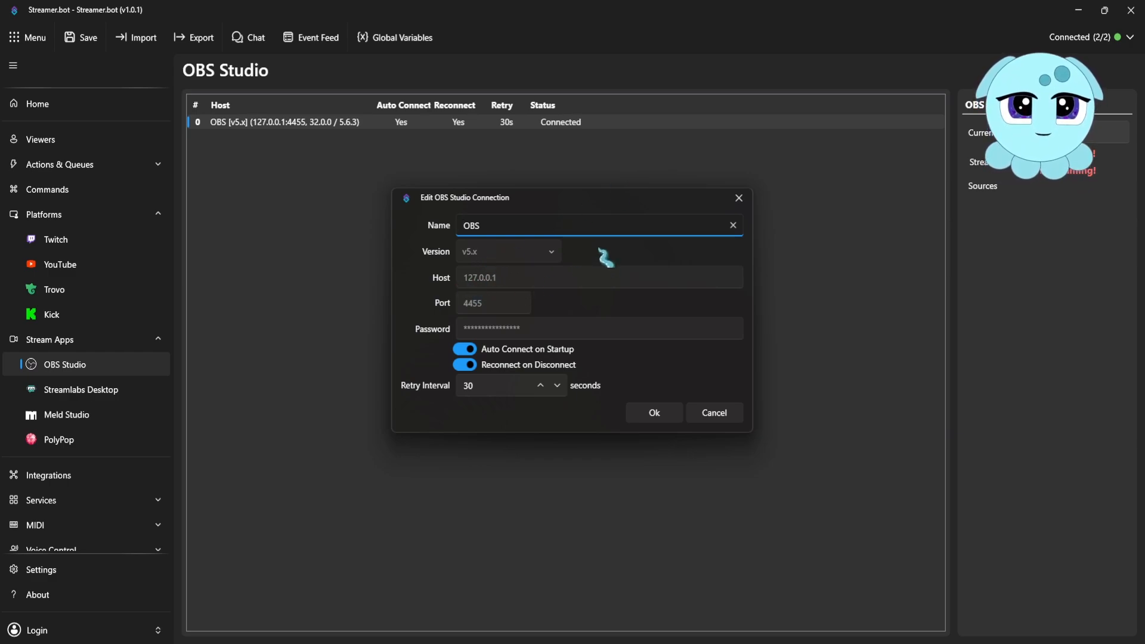
click(705, 422)
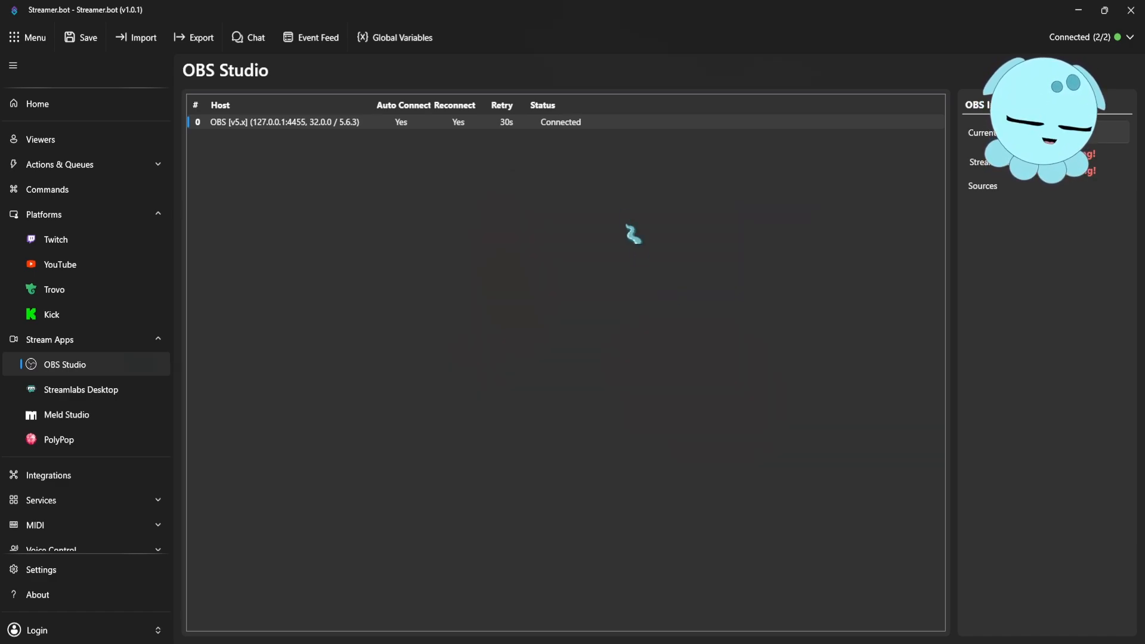
right_click(588, 120)
click(625, 390)
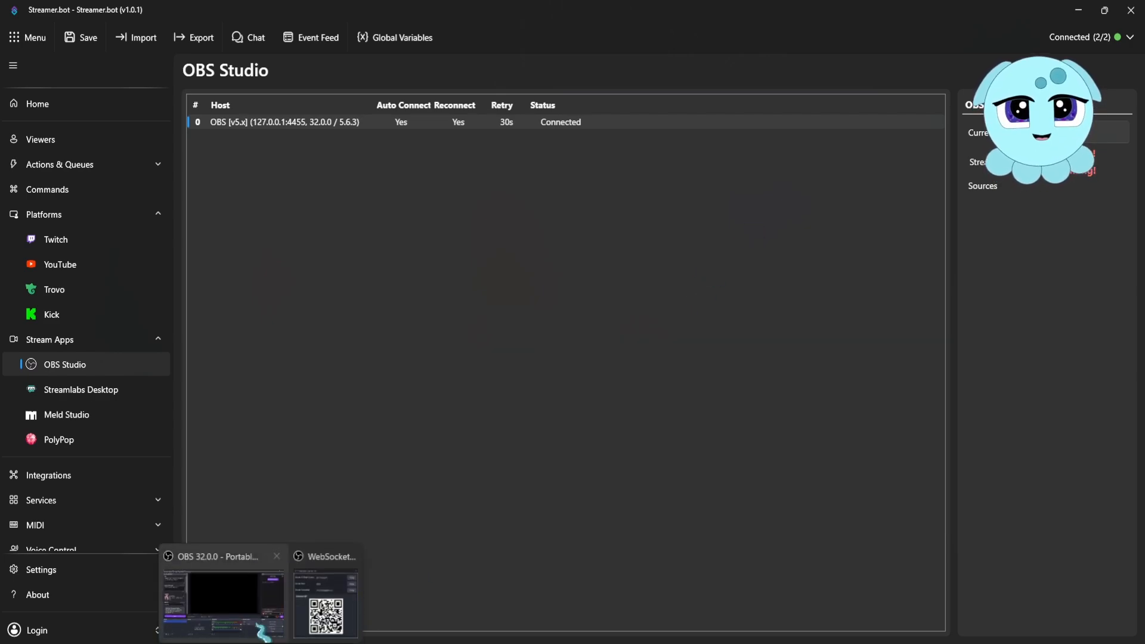
Step: Switch to OBS Studio and accept and close the WebSocket server settings
click(203, 587)
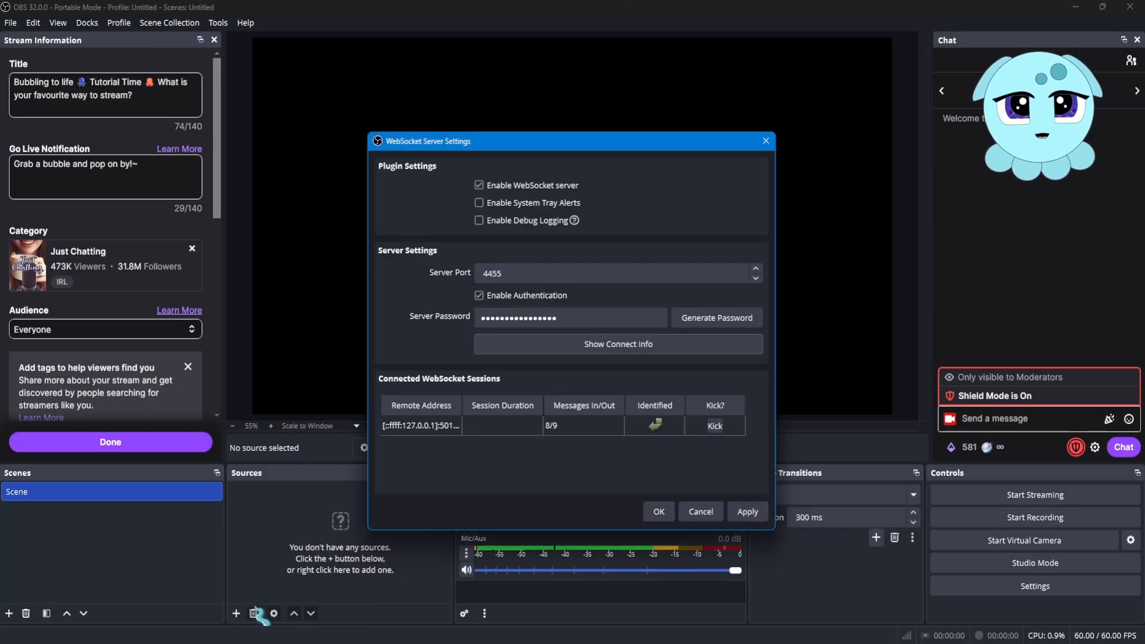
click(659, 511)
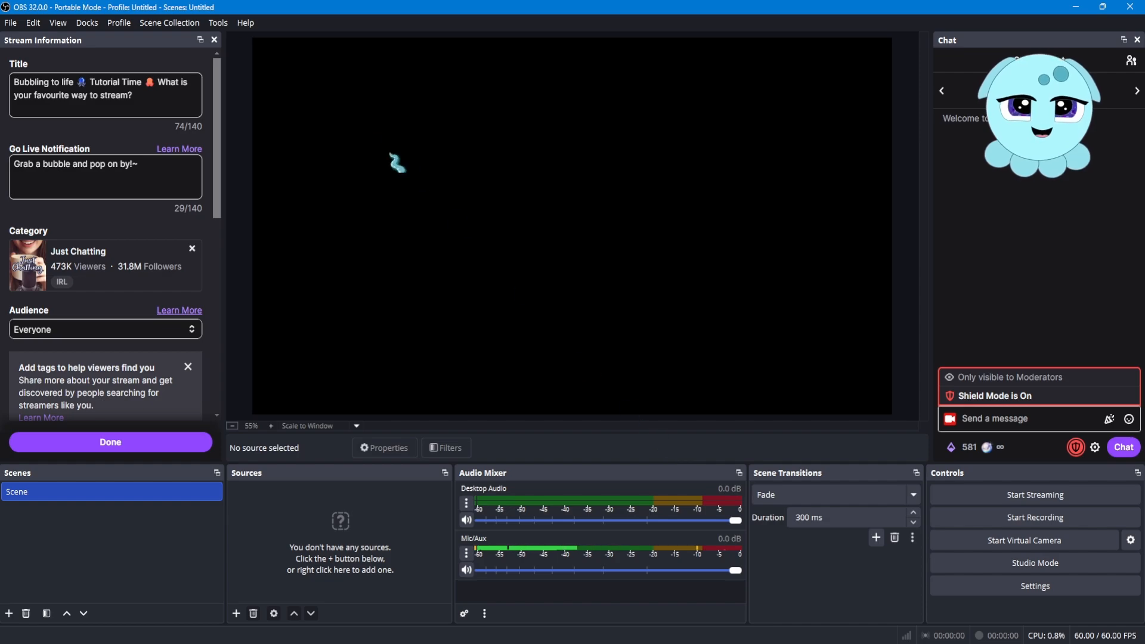
click(244, 24)
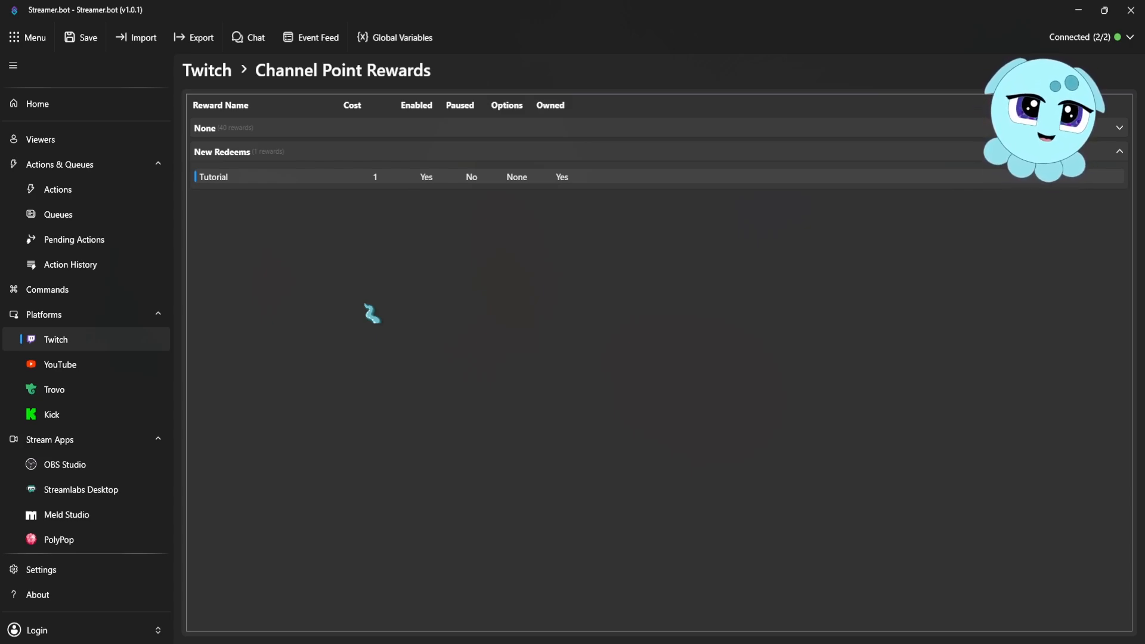
Step: Switch to Streamer.bot and open the Actions page to view the Hello World action
click(108, 195)
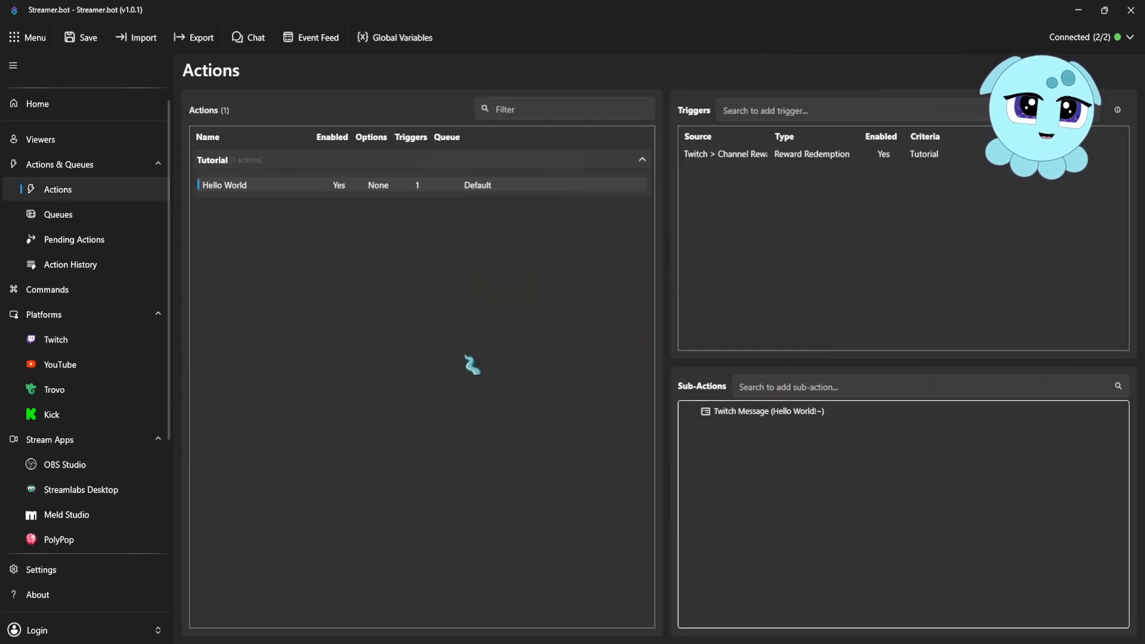